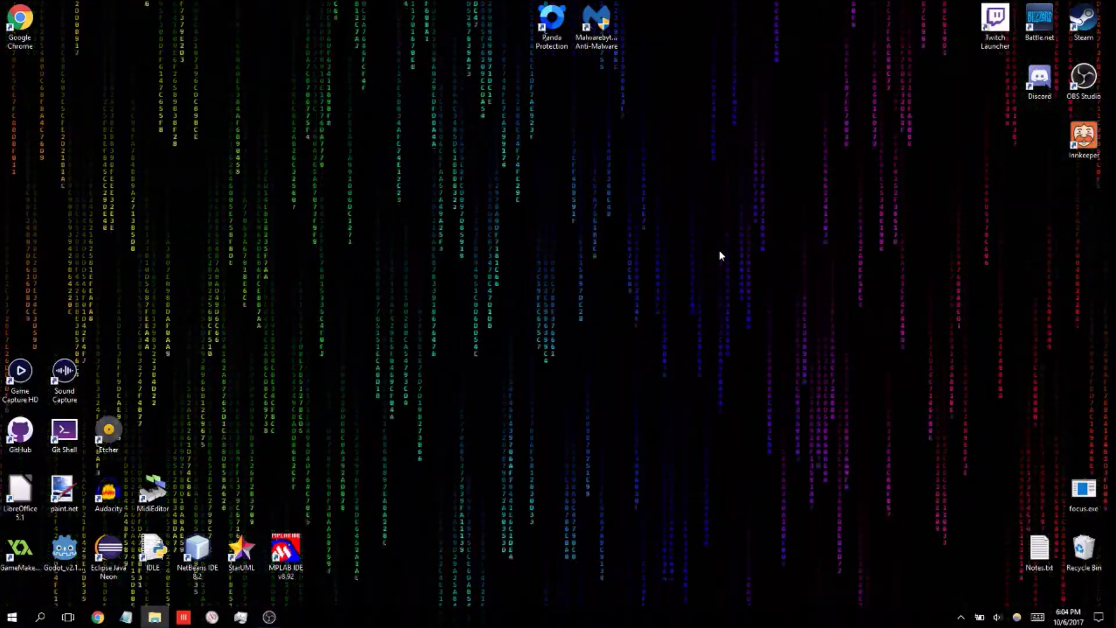
# Step: Launch Godot from its desktop shortcut and open File Explorer on the Godot Projects folder
pyautogui.doubleClick(64, 549)
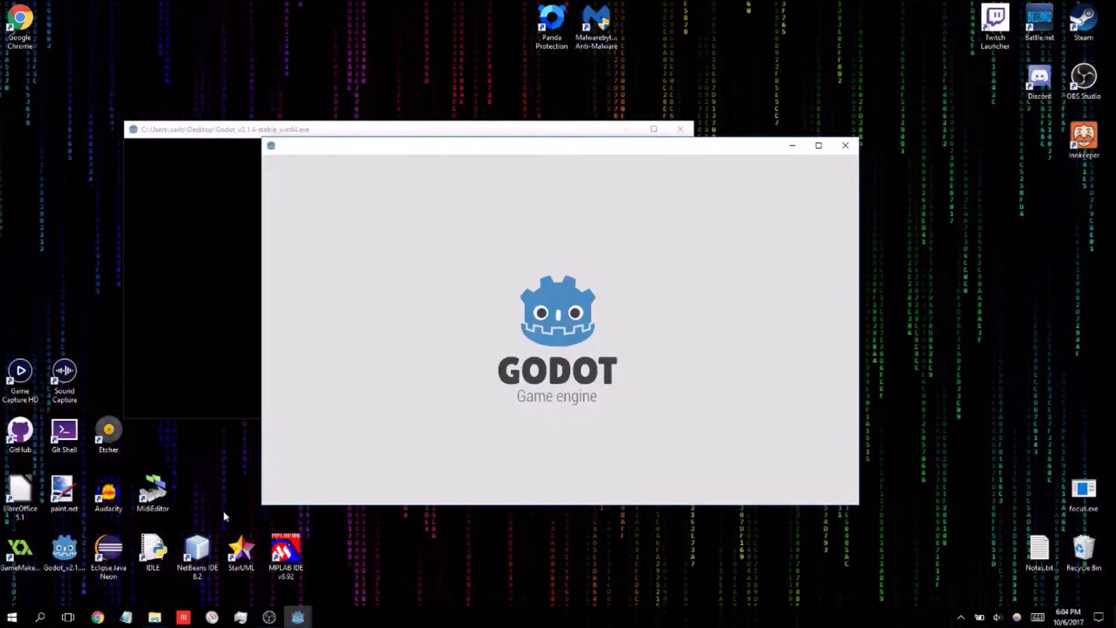
pyautogui.click(154, 617)
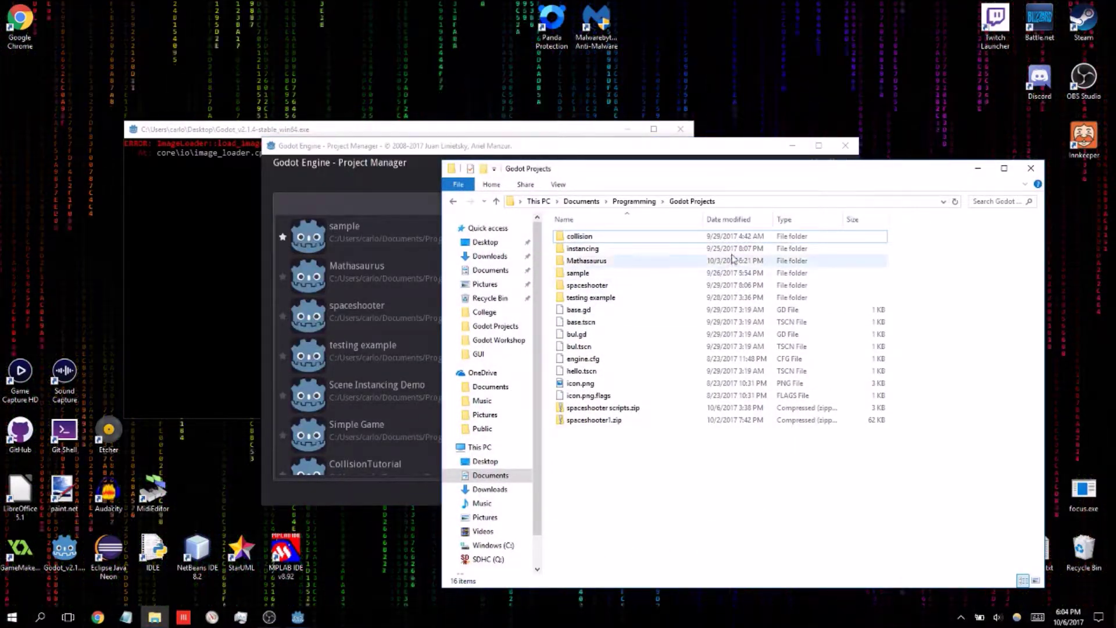
# Step: Open spaceshooter1.zip and look through the archived spaceshooter1 project's six items
pyautogui.moveTo(731, 175)
pyautogui.mouseDown()
pyautogui.moveTo(797, 154)
pyautogui.moveTo(803, 163)
pyautogui.moveTo(731, 189)
pyautogui.mouseUp()
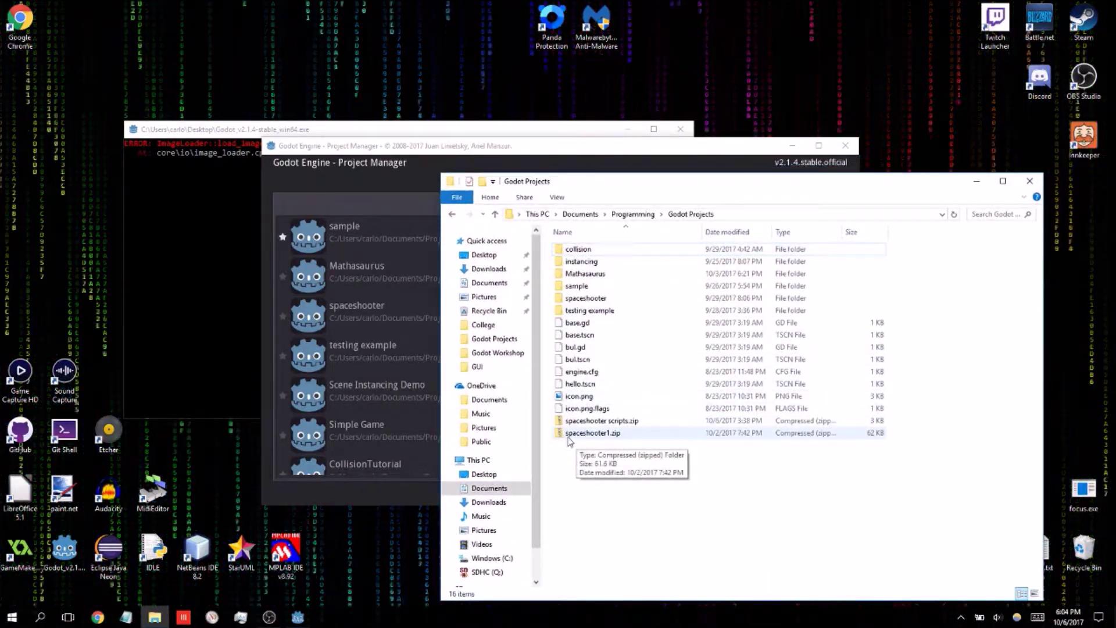
pyautogui.doubleClick(617, 435)
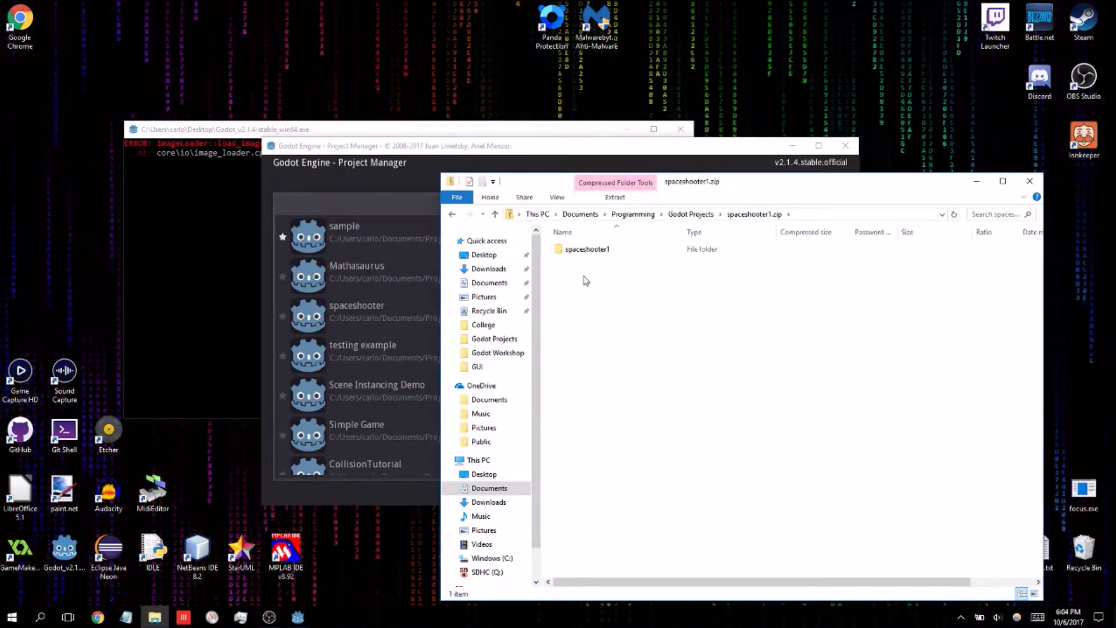
pyautogui.doubleClick(593, 252)
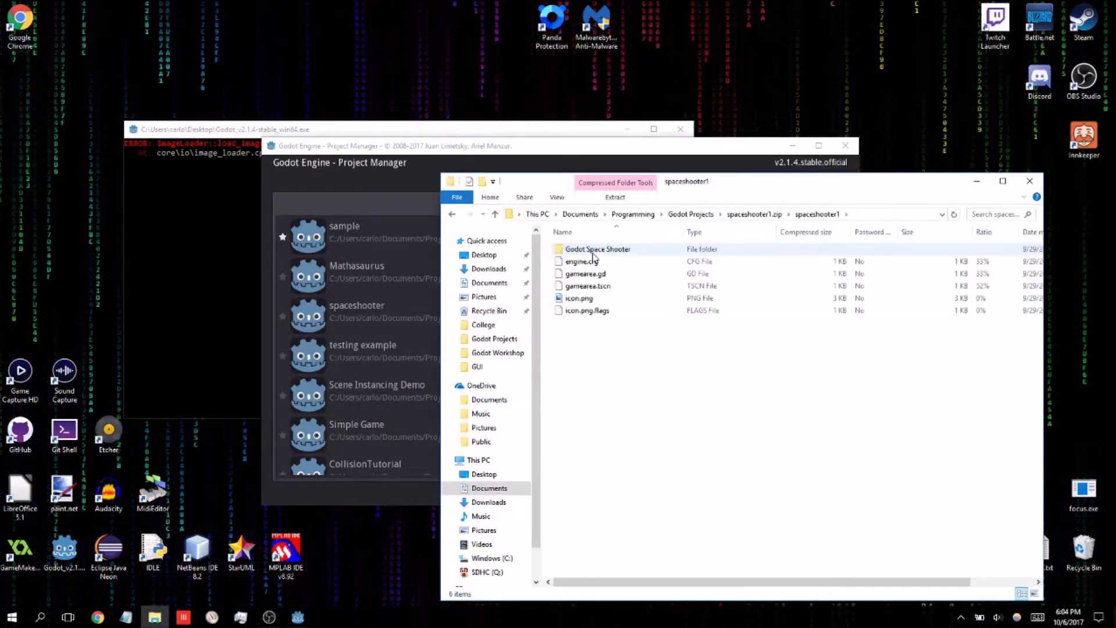
pyautogui.moveTo(614, 345); pyautogui.dragTo(655, 249)
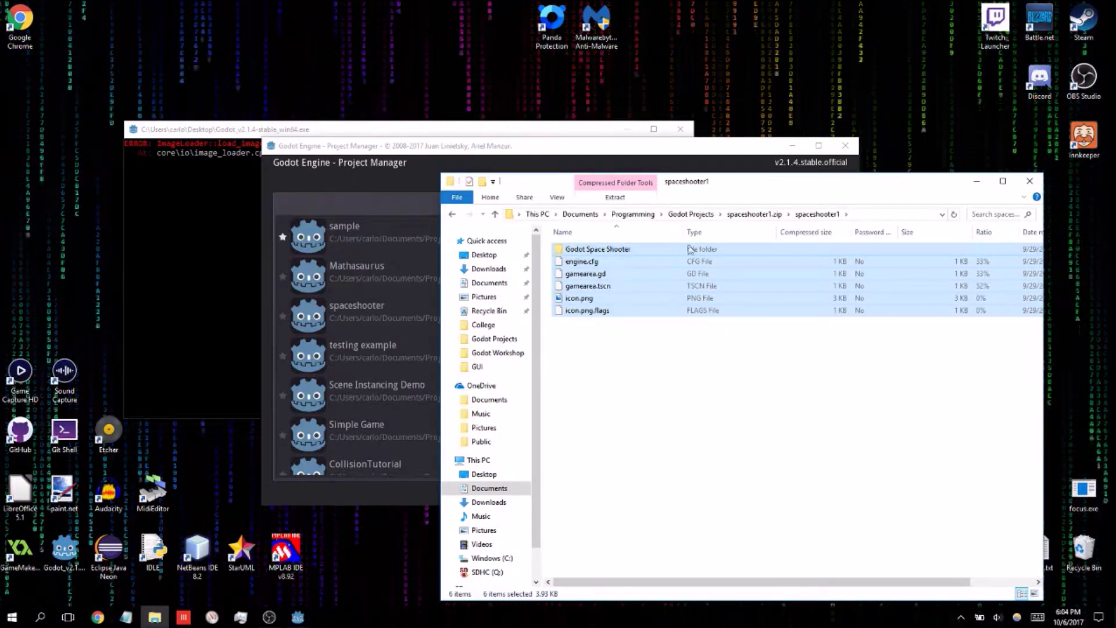
pyautogui.click(747, 215)
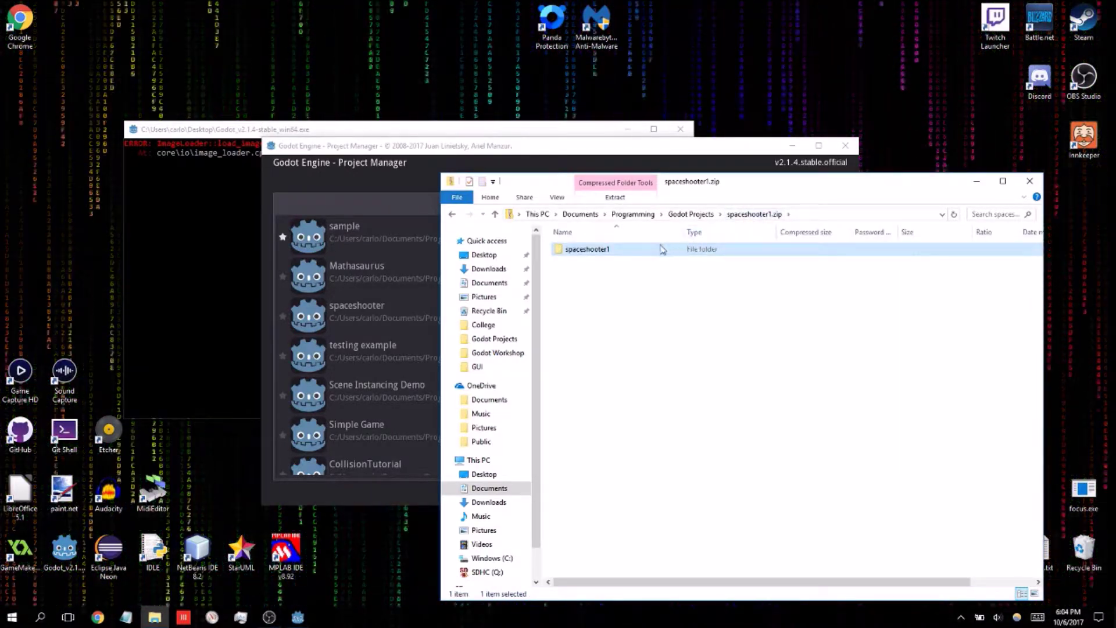
# Step: Copy the spaceshooter1 folder out of the archive and paste it into Godot Projects
pyautogui.rightClick(590, 253)
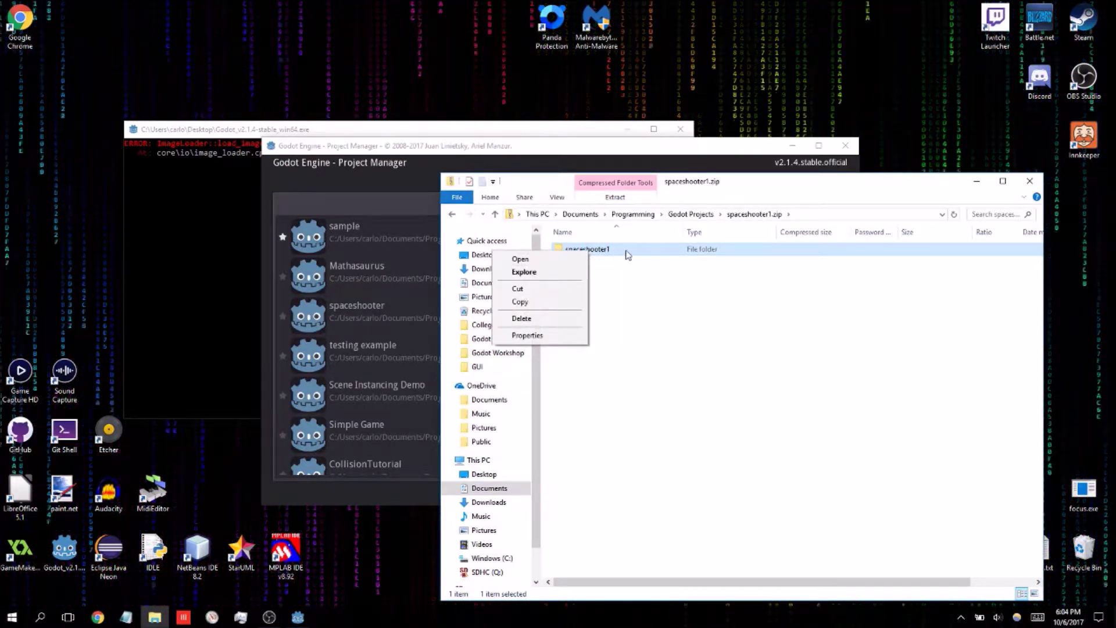
pyautogui.click(543, 302)
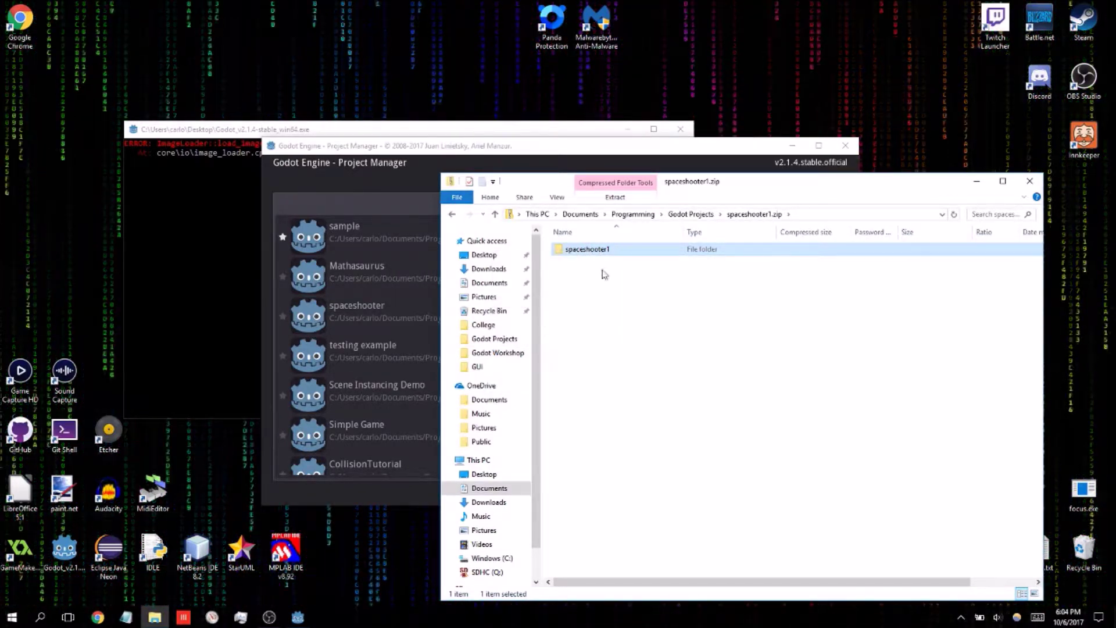
pyautogui.click(691, 214)
pyautogui.rightClick(638, 497)
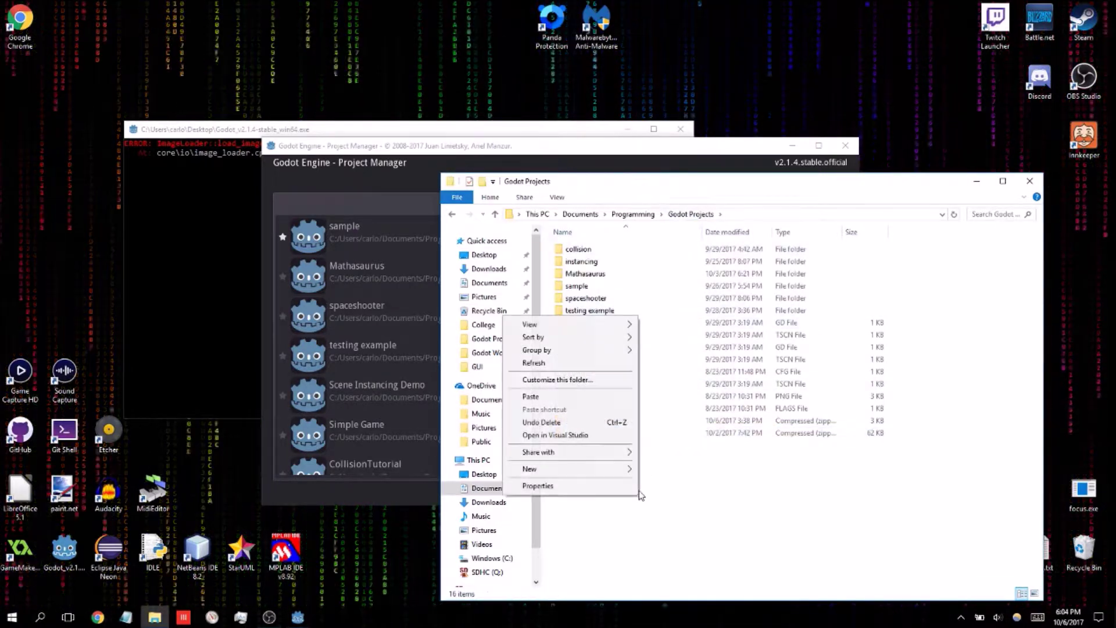
pyautogui.click(543, 396)
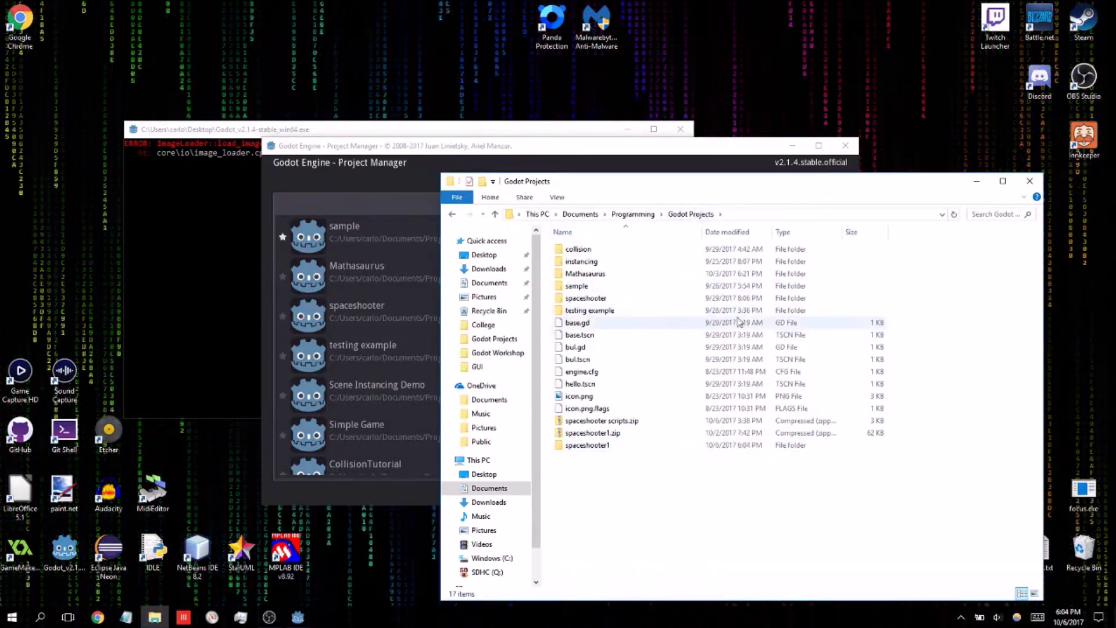
# Step: Import spaceshooter1 into Project Manager using Documents/Programming/Godot Projects/spaceshooter1/engine.cfg
pyautogui.click(1032, 184)
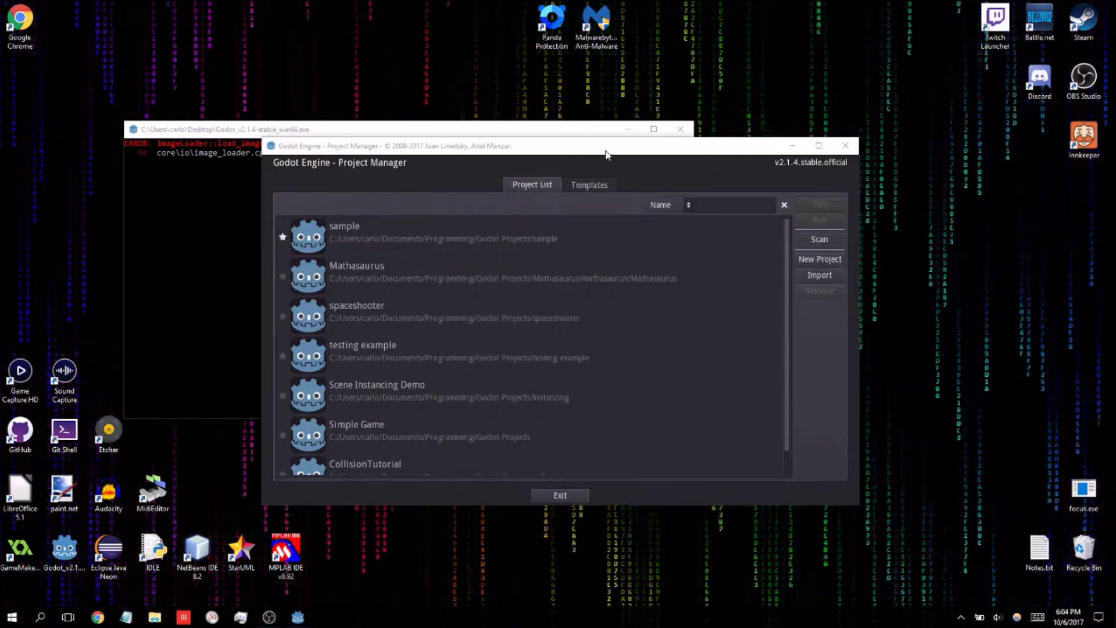
pyautogui.moveTo(594, 145); pyautogui.dragTo(584, 136)
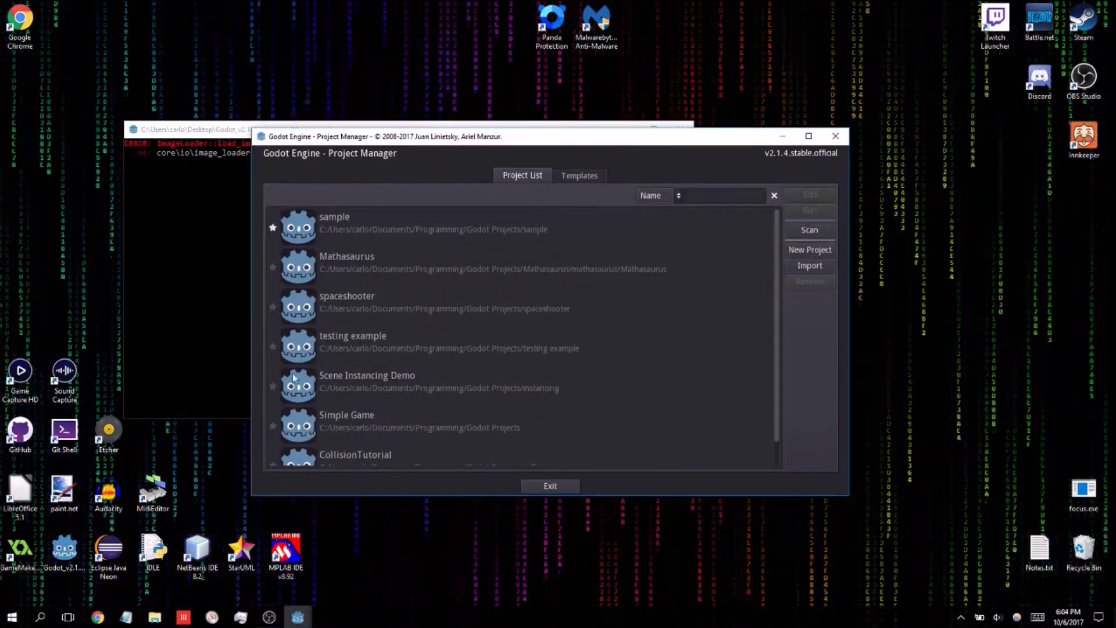
pyautogui.click(820, 266)
pyautogui.click(672, 307)
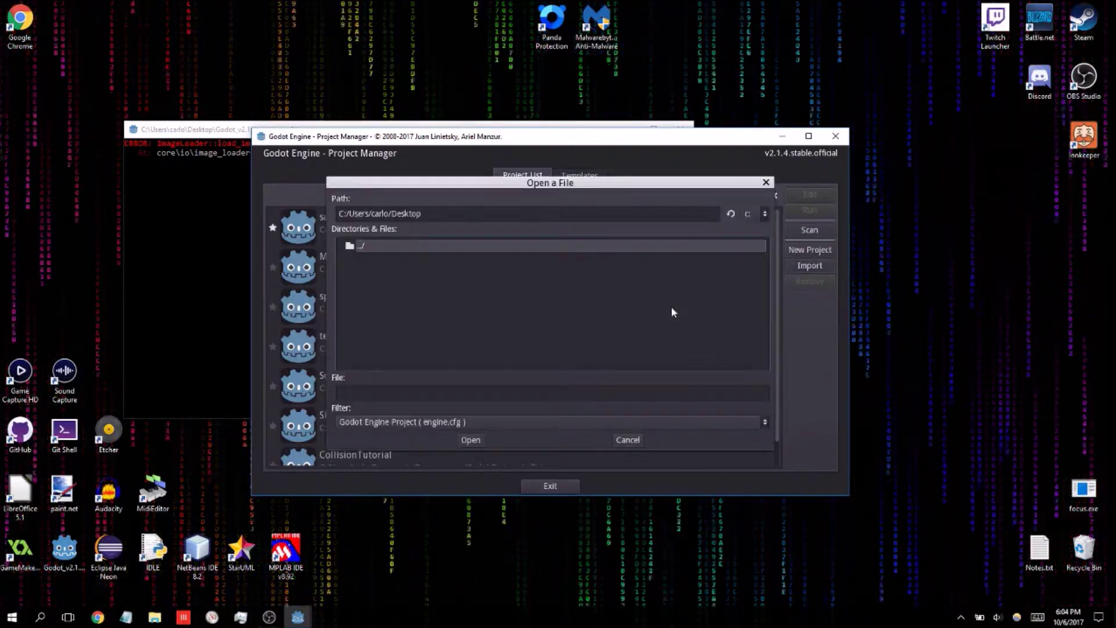
pyautogui.scroll(-3, 378, 326)
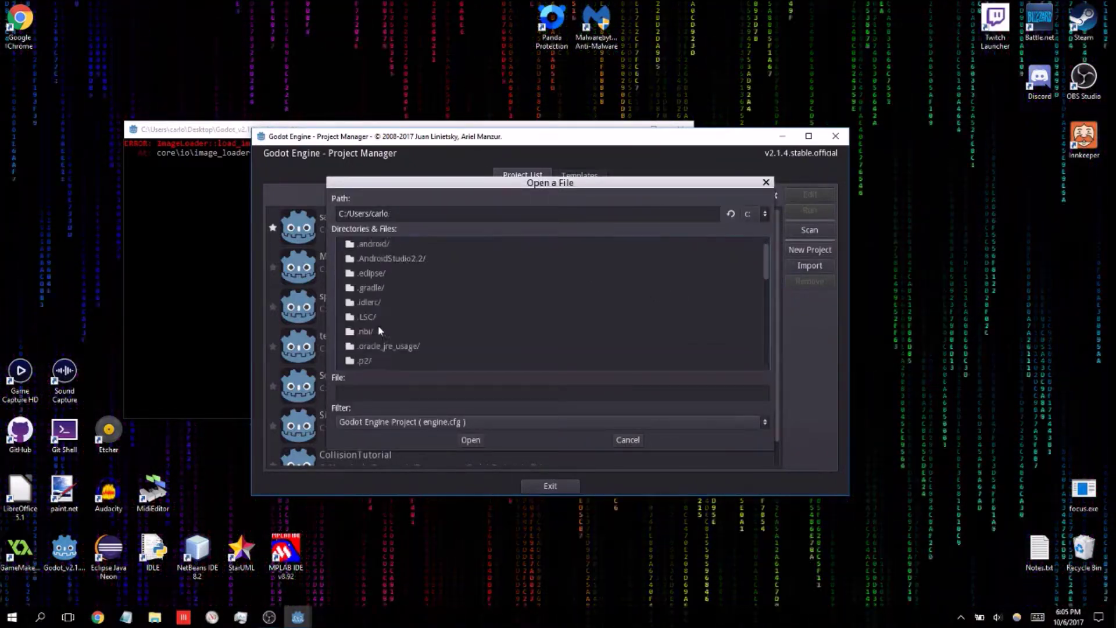
pyautogui.scroll(-2, 377, 329)
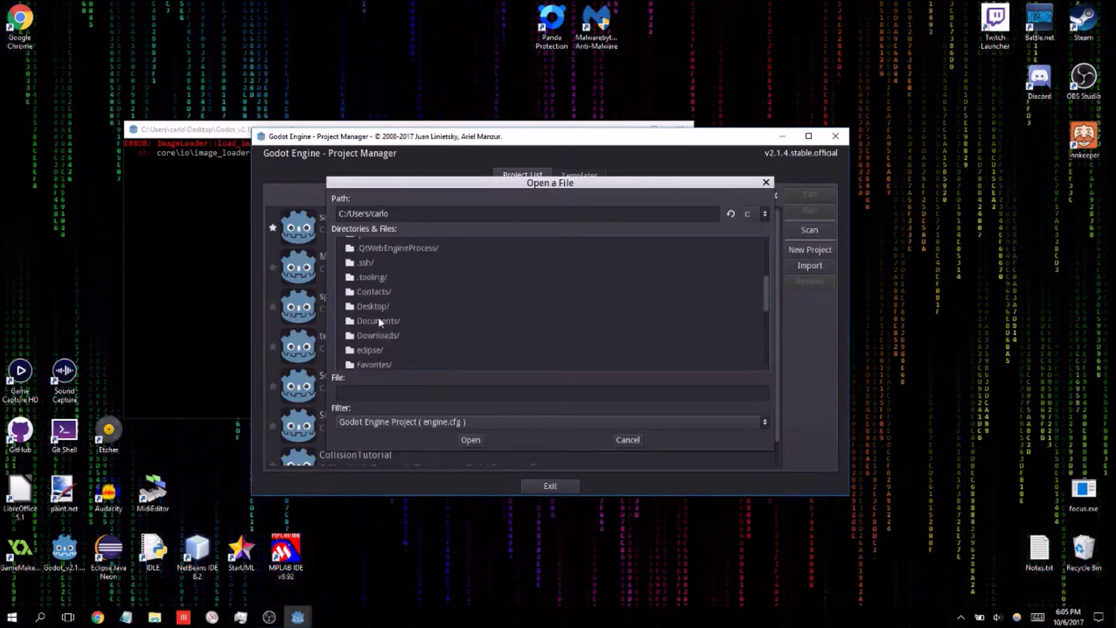
pyautogui.doubleClick(378, 318)
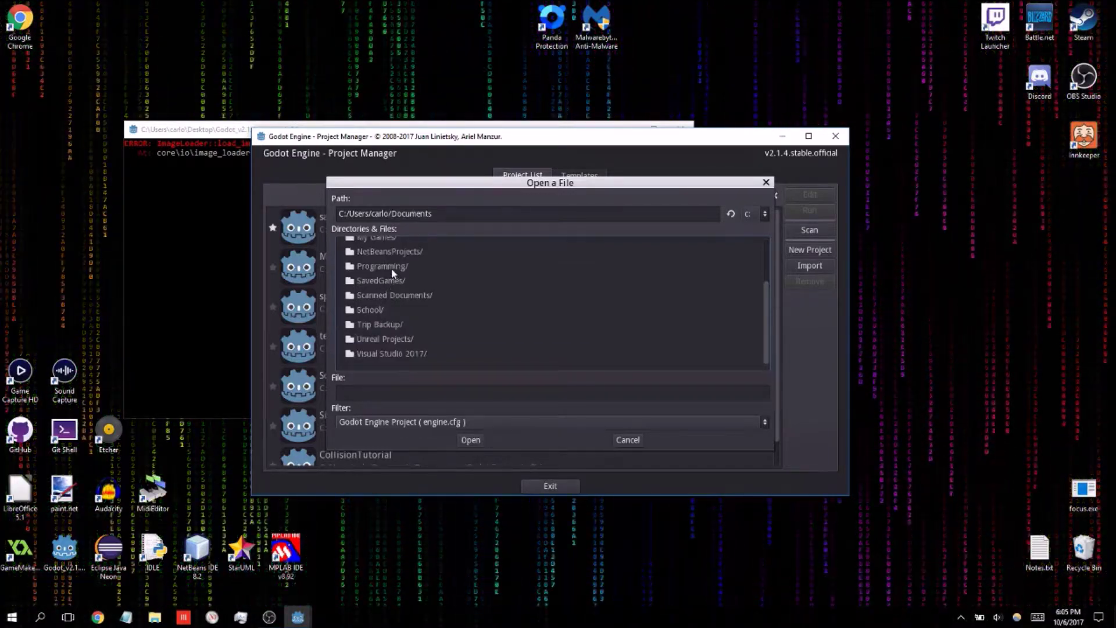
pyautogui.doubleClick(358, 267)
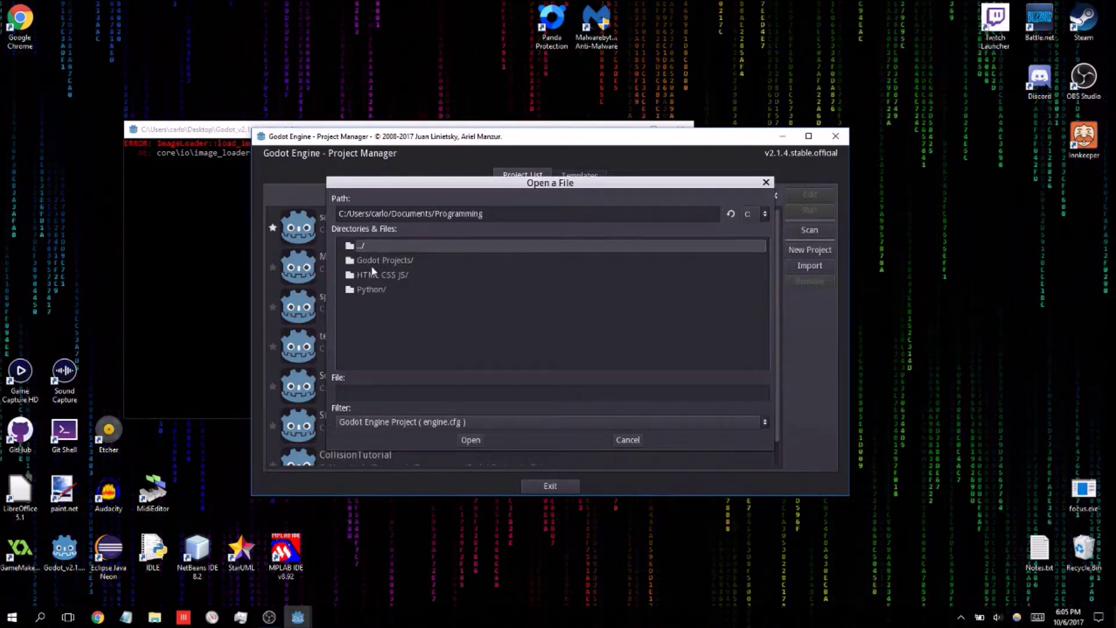
pyautogui.doubleClick(370, 263)
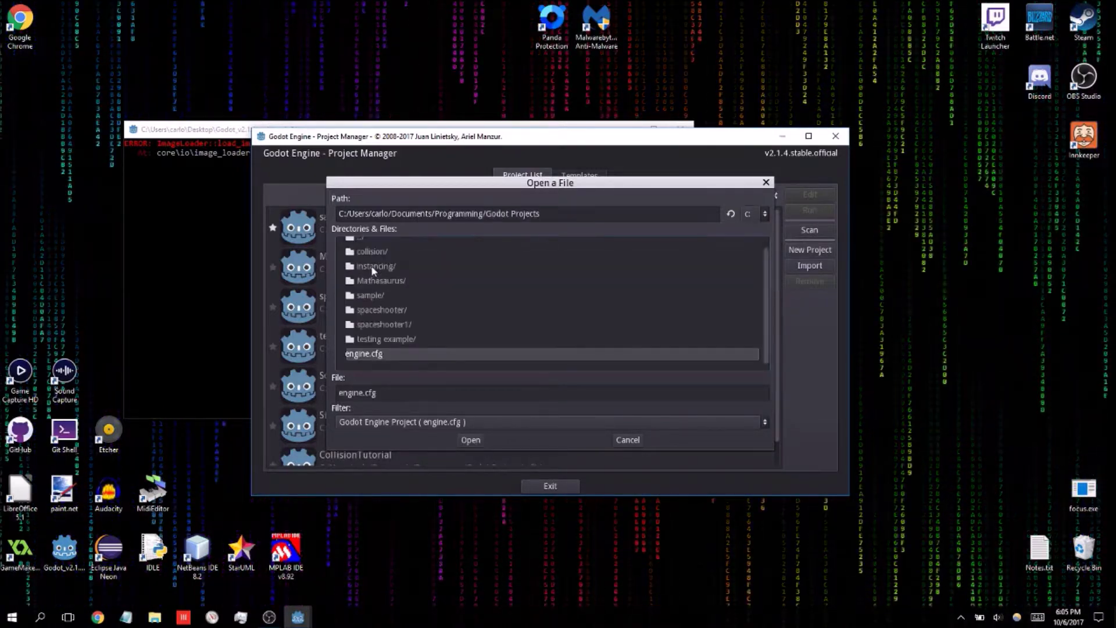
pyautogui.doubleClick(389, 324)
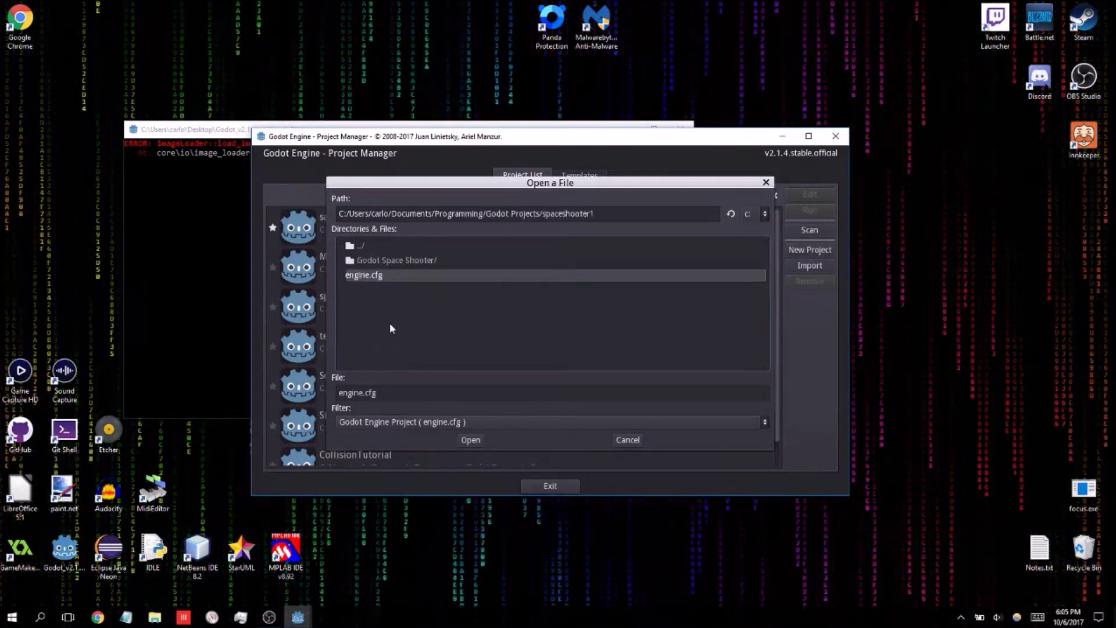
pyautogui.doubleClick(366, 275)
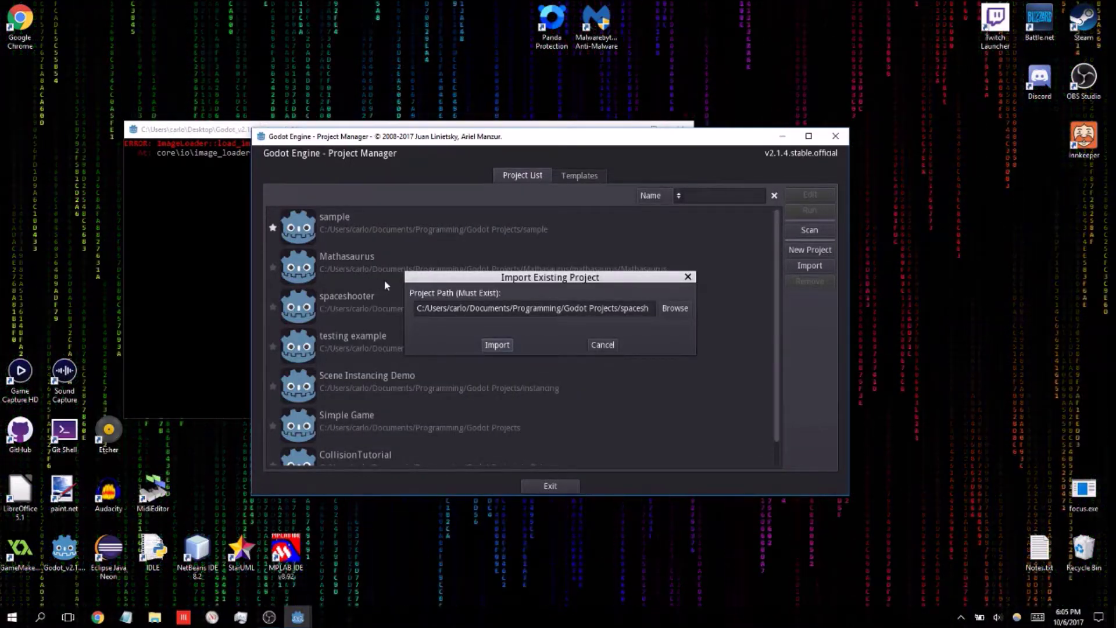
pyautogui.click(496, 345)
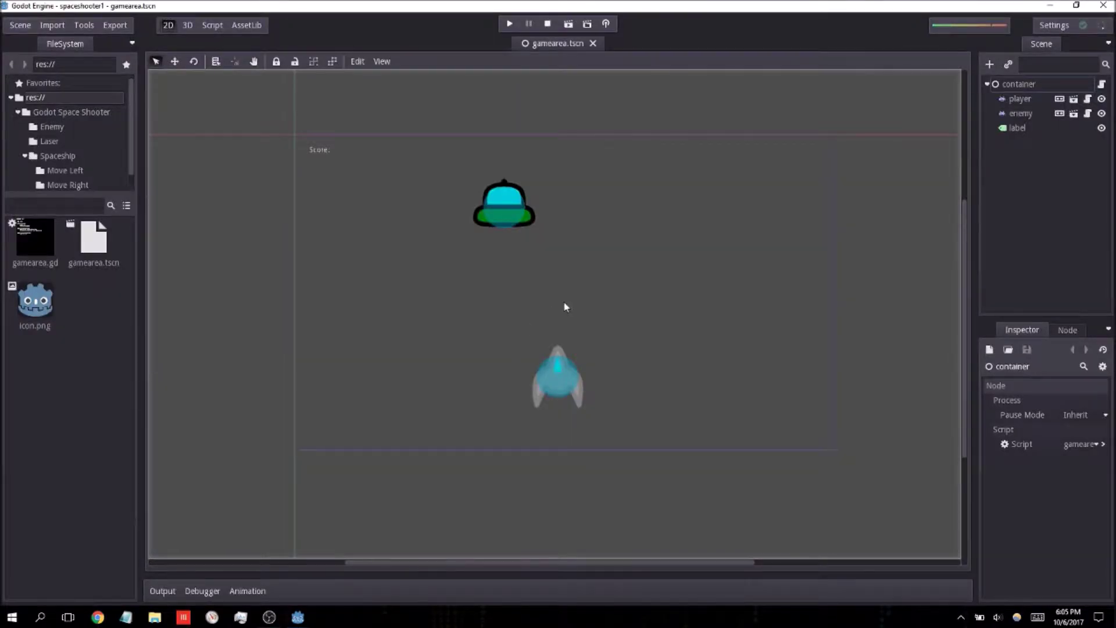
# Step: Test-run the game, steering the ship and firing lasers, then stop it and select the player node
pyautogui.moveTo(564, 303); pyautogui.dragTo(524, 298, button='middle')
pyautogui.click(510, 25)
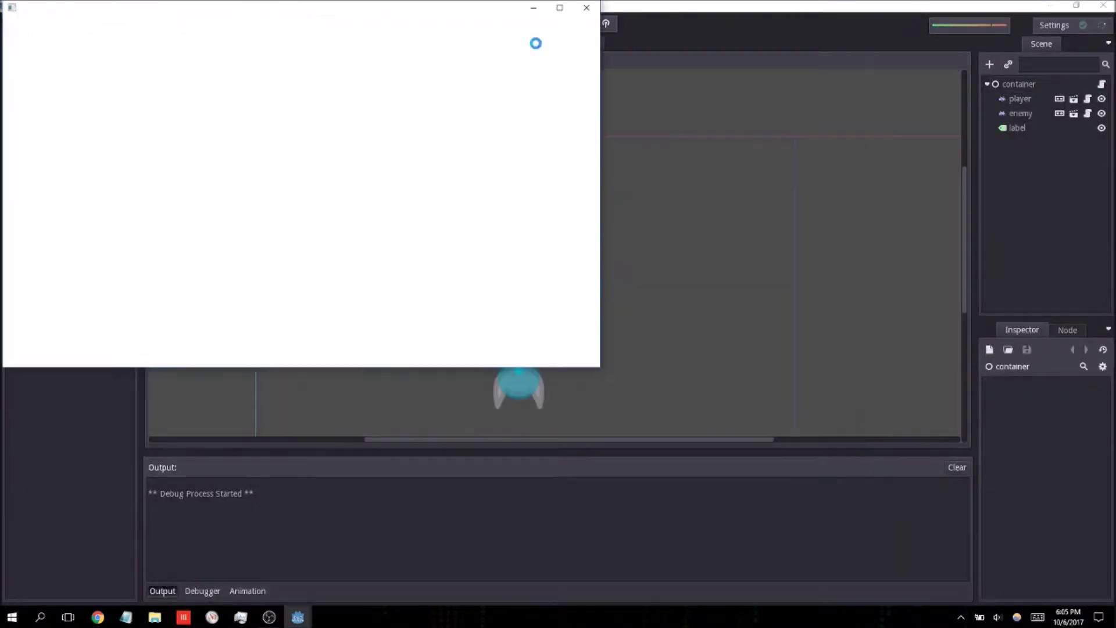
pyautogui.press('Right')
pyautogui.press('space')
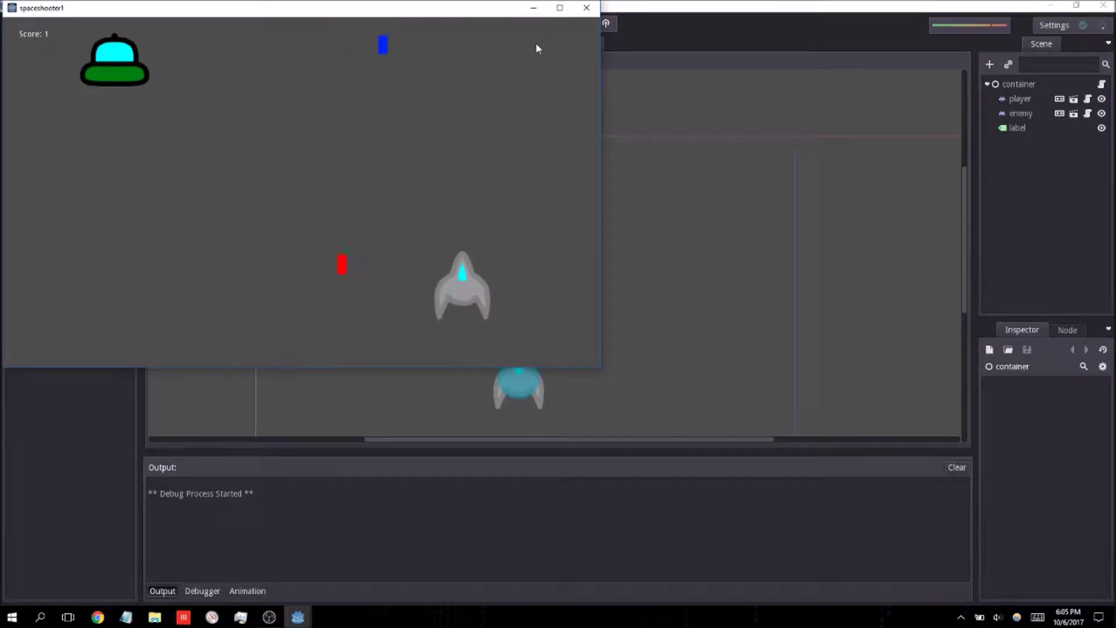
pyautogui.press('Left')
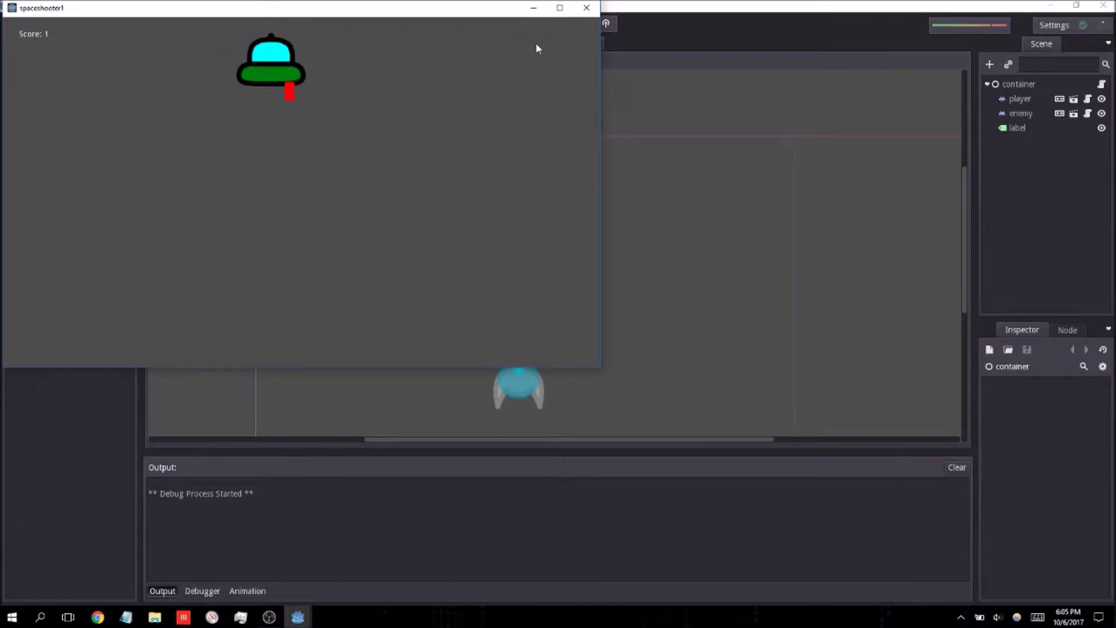
pyautogui.click(587, 7)
pyautogui.click(1028, 100)
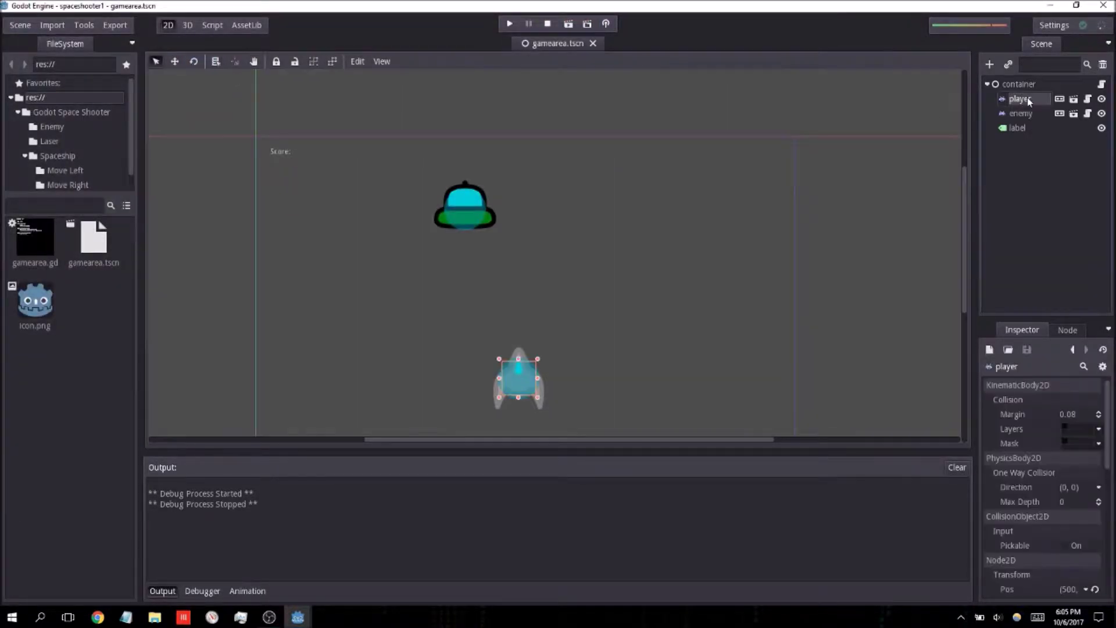
# Step: Select the enemy node and open enemy.gd from the Enemy folder to review its code
pyautogui.click(1024, 112)
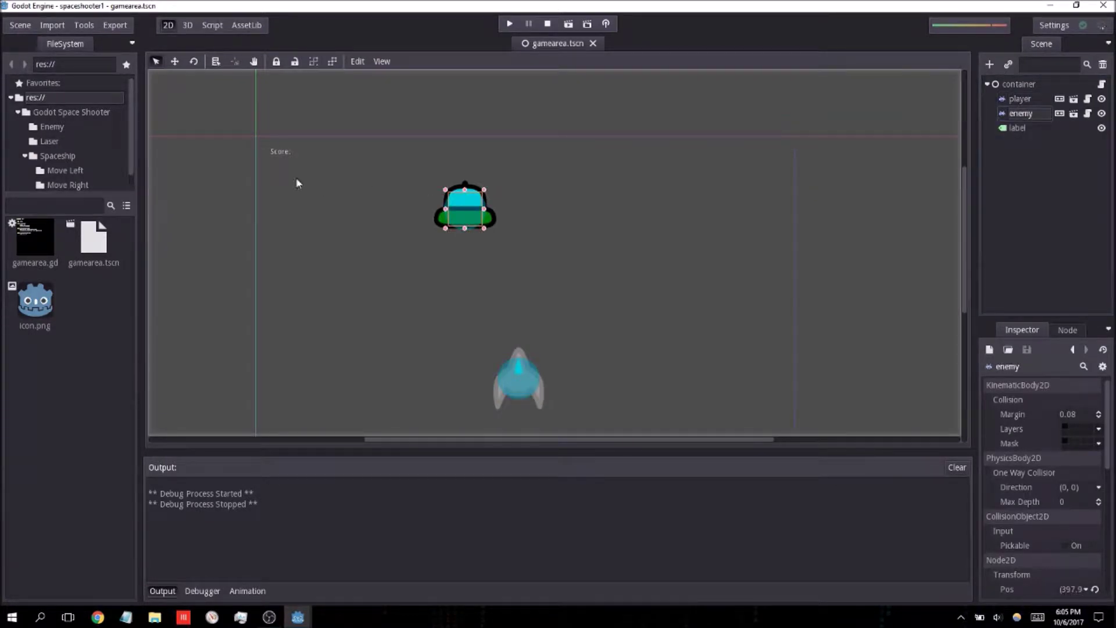
pyautogui.click(62, 130)
pyautogui.doubleClick(87, 244)
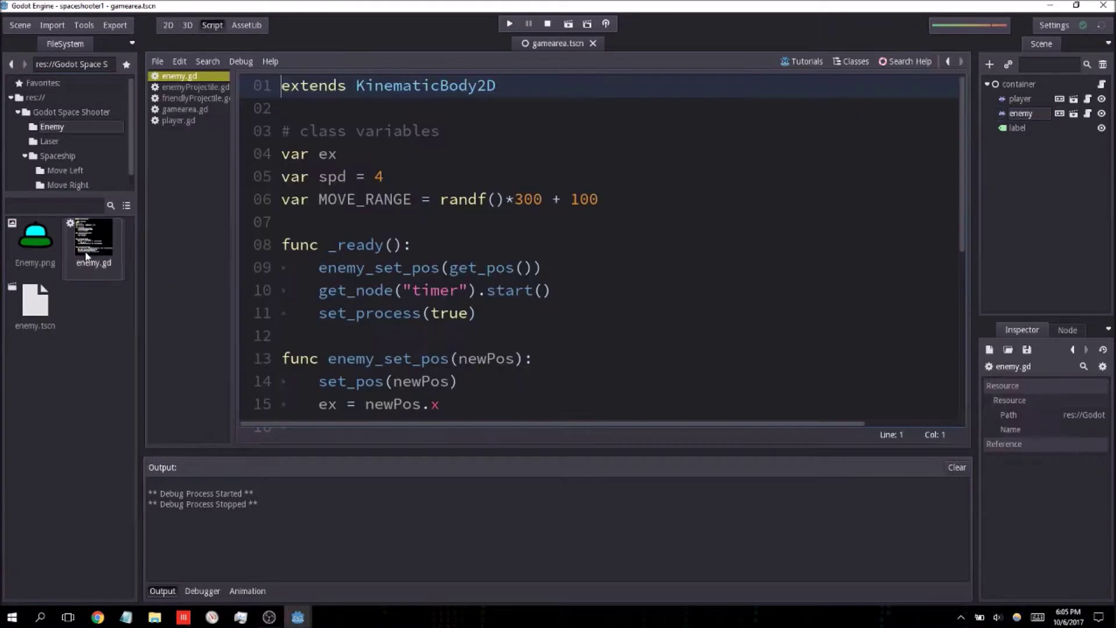
pyautogui.scroll(-5, 453, 204)
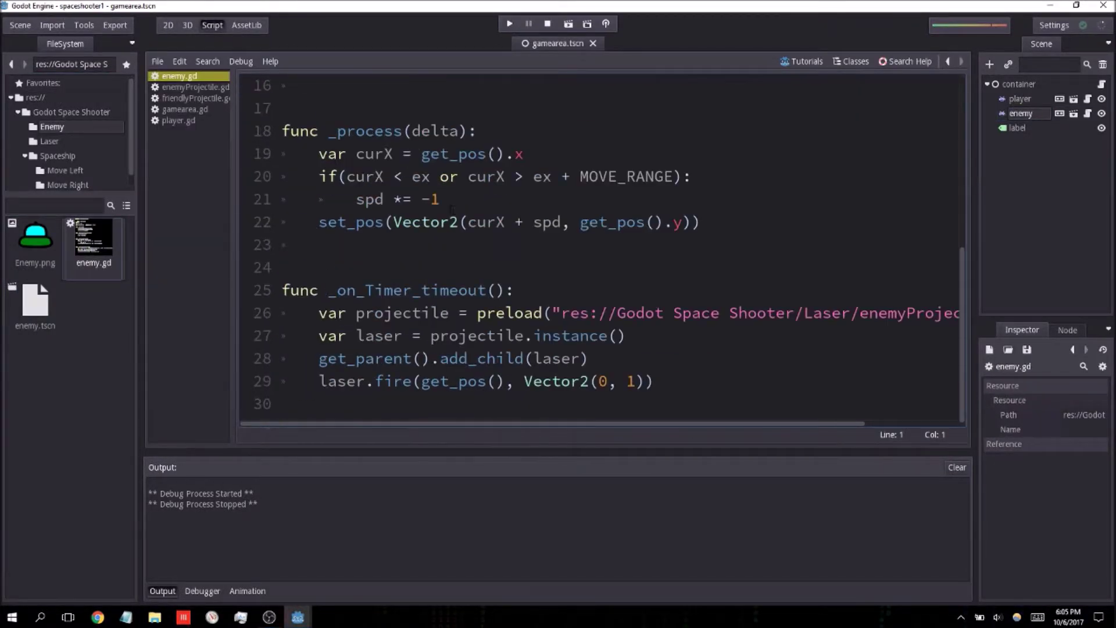
pyautogui.scroll(5, 453, 210)
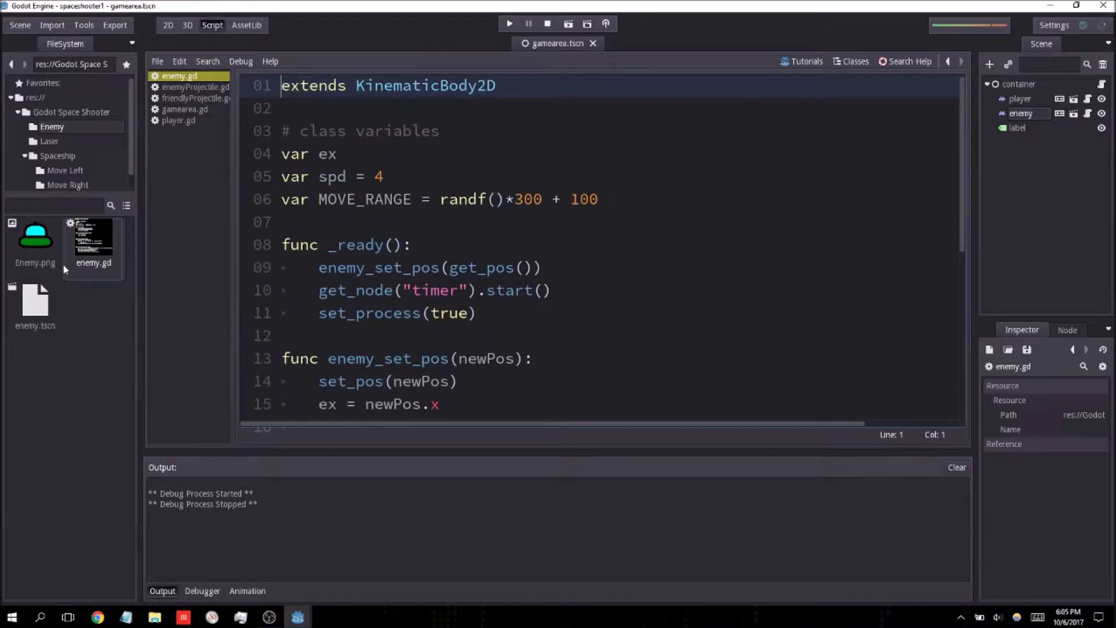
pyautogui.click(44, 304)
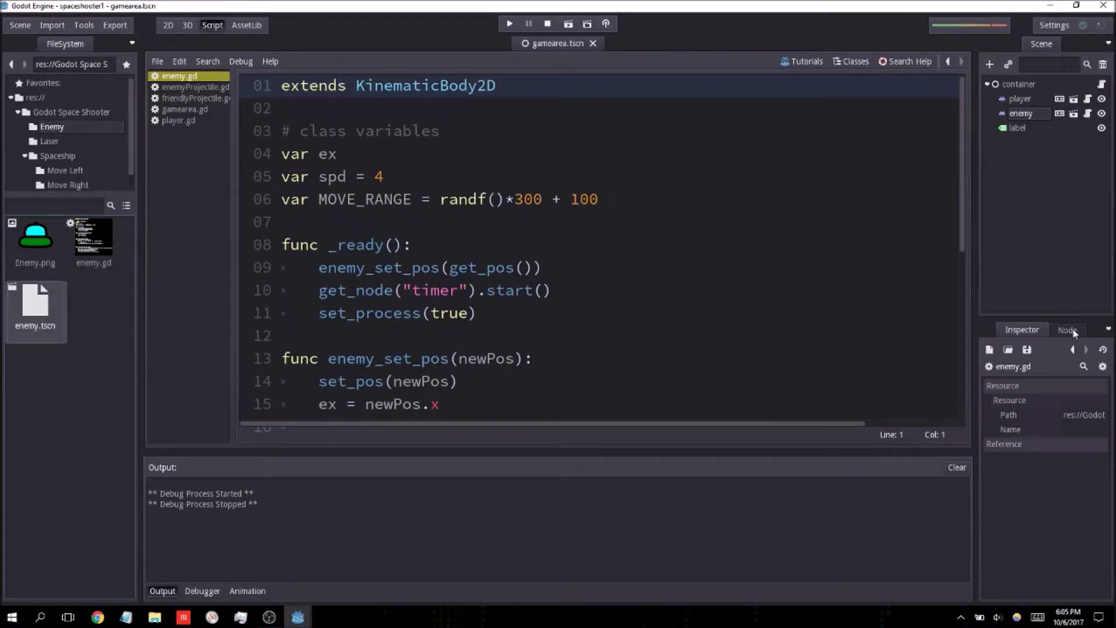
# Step: Open enemy.tscn and inspect its CollisionShape2D, the timer's signals and groups, and the root node's groups
pyautogui.doubleClick(28, 311)
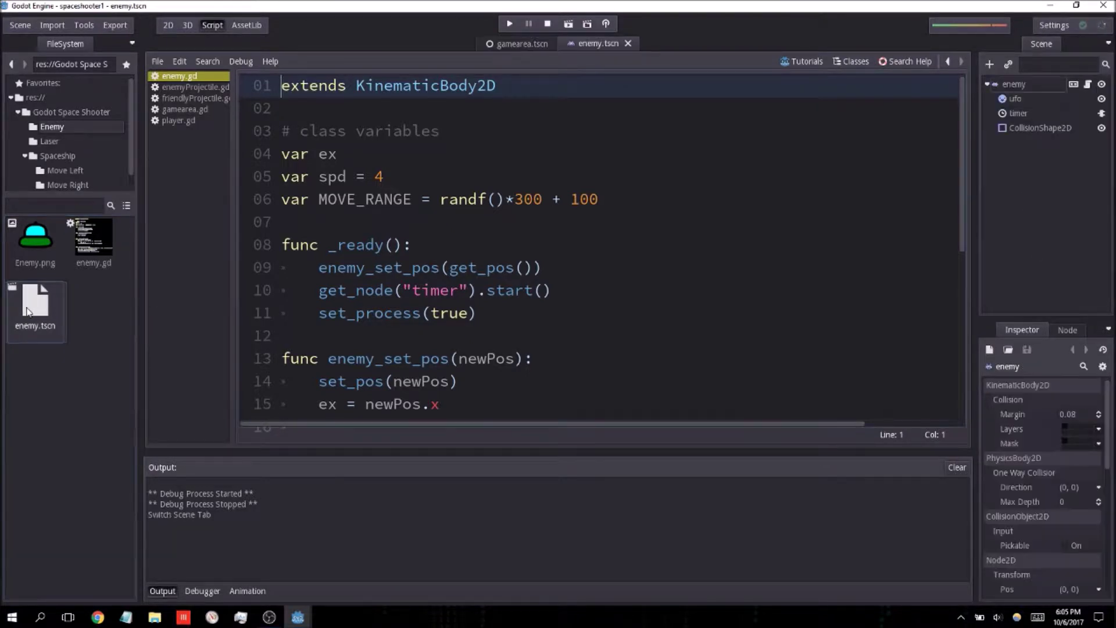
pyautogui.click(1027, 127)
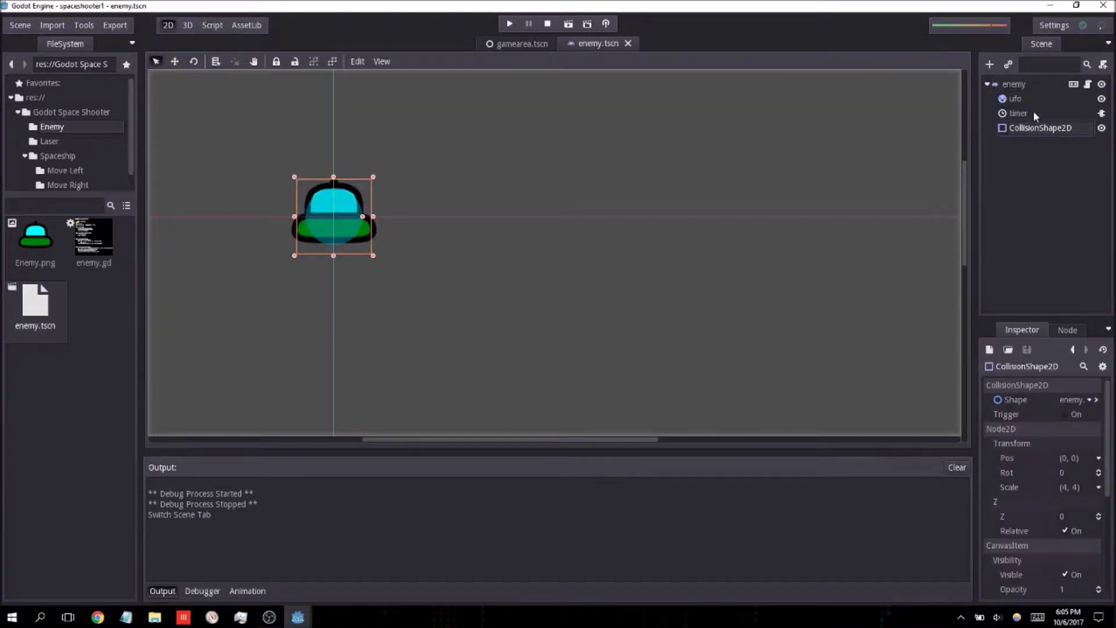
pyautogui.click(1037, 100)
pyautogui.click(1037, 113)
pyautogui.click(1063, 329)
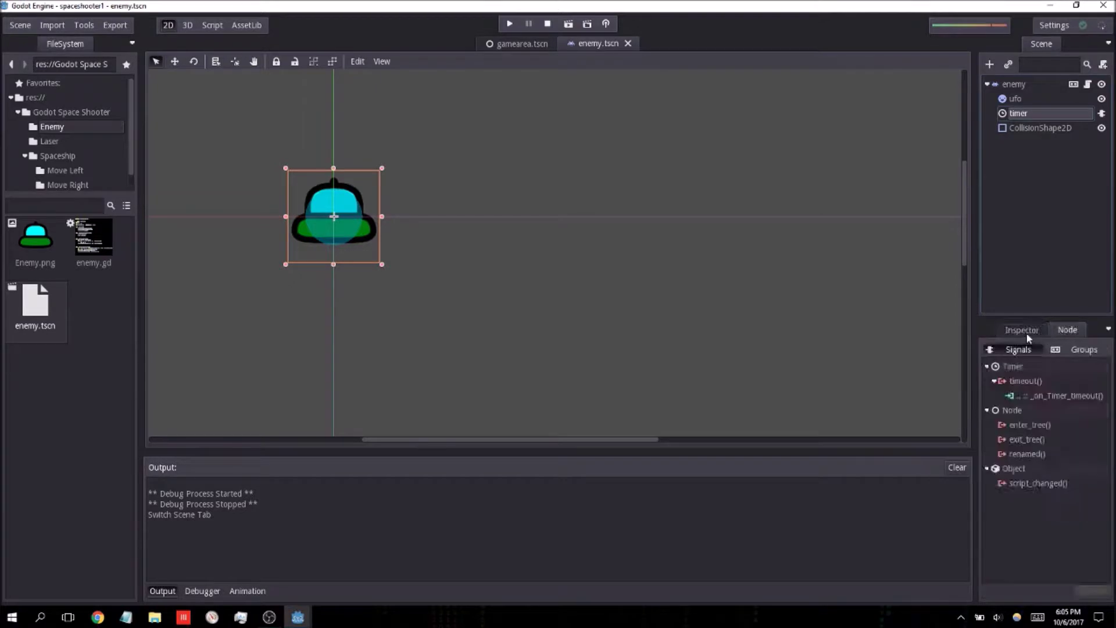
pyautogui.click(1084, 350)
pyautogui.click(1036, 330)
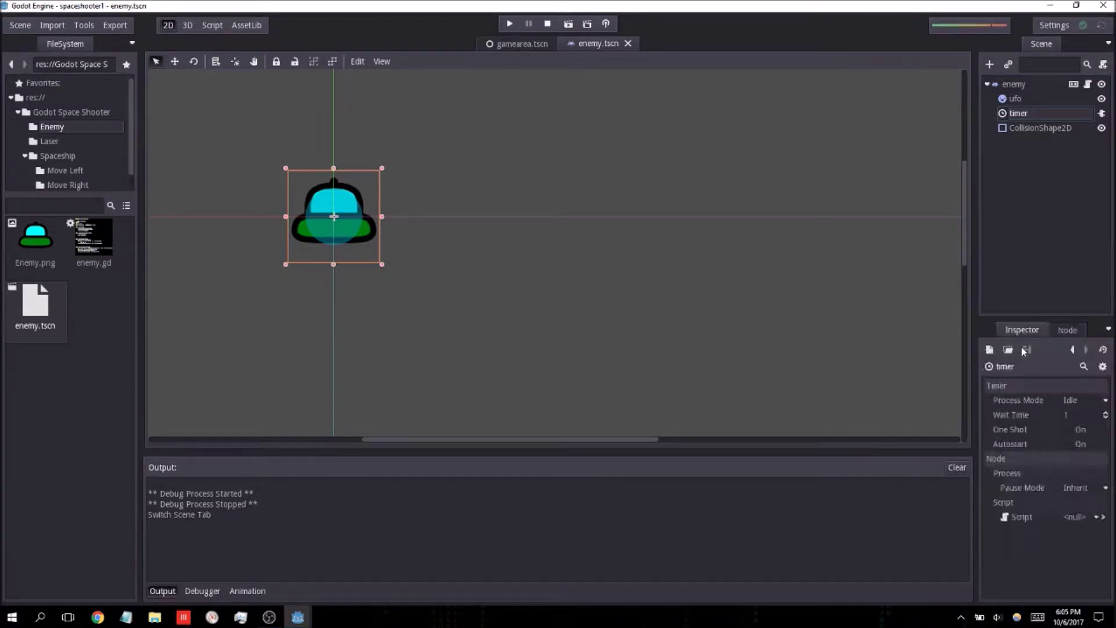
pyautogui.click(1019, 86)
pyautogui.click(1070, 331)
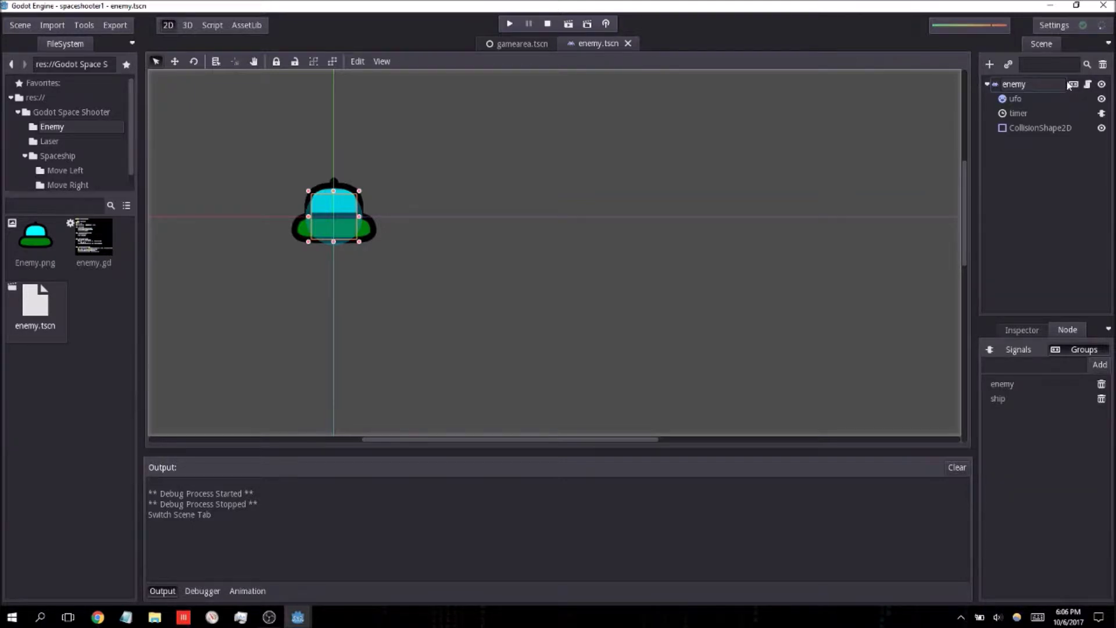
# Step: Clear the script from the enemy root node via its context menu
pyautogui.rightClick(1044, 87)
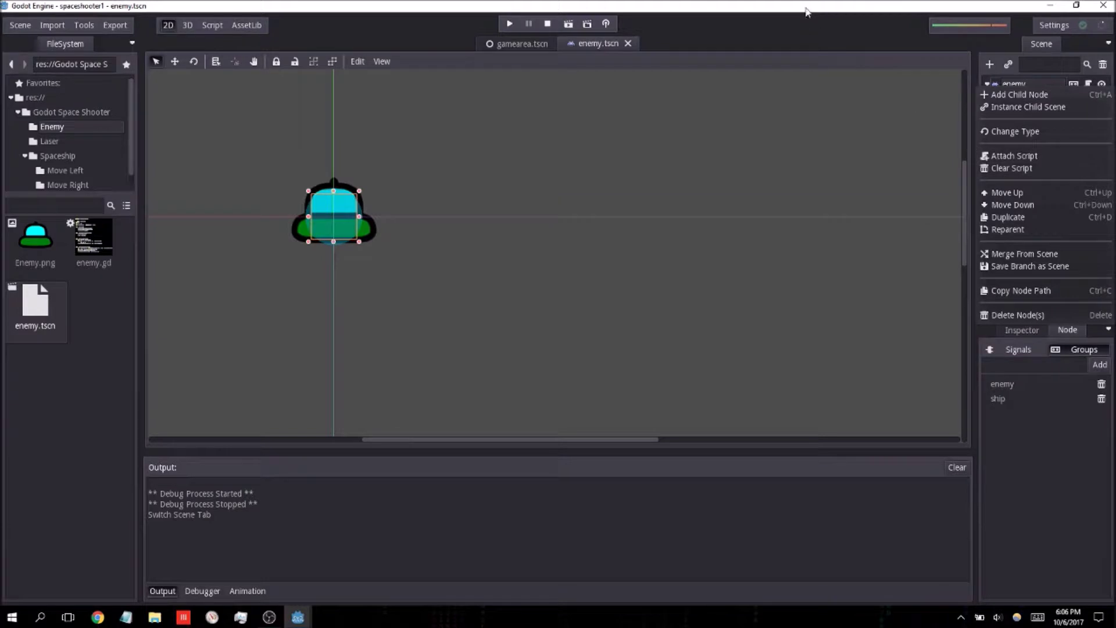
pyautogui.click(1010, 168)
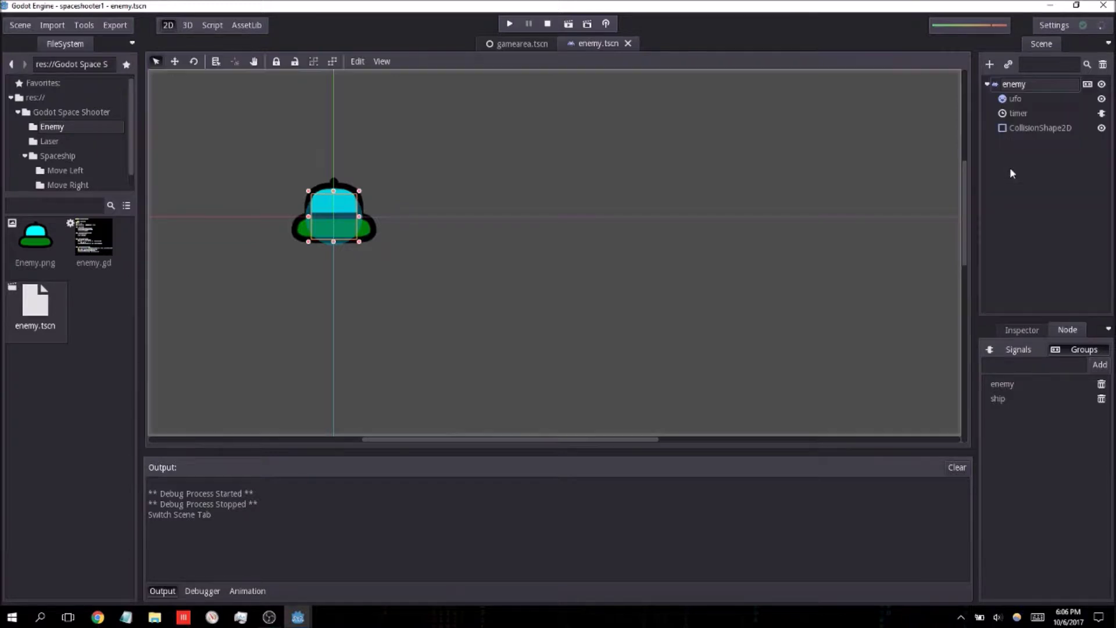
pyautogui.rightClick(1042, 85)
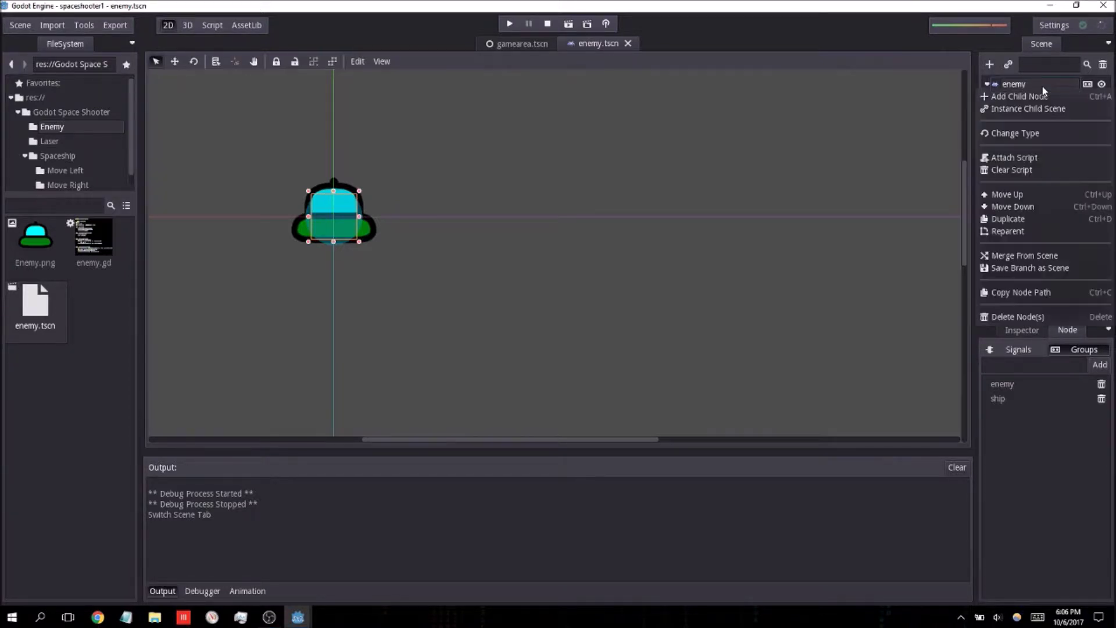
# Step: Attach the existing Godot Space Shooter/Enemy/enemy.gd script back onto the enemy node
pyautogui.click(1024, 158)
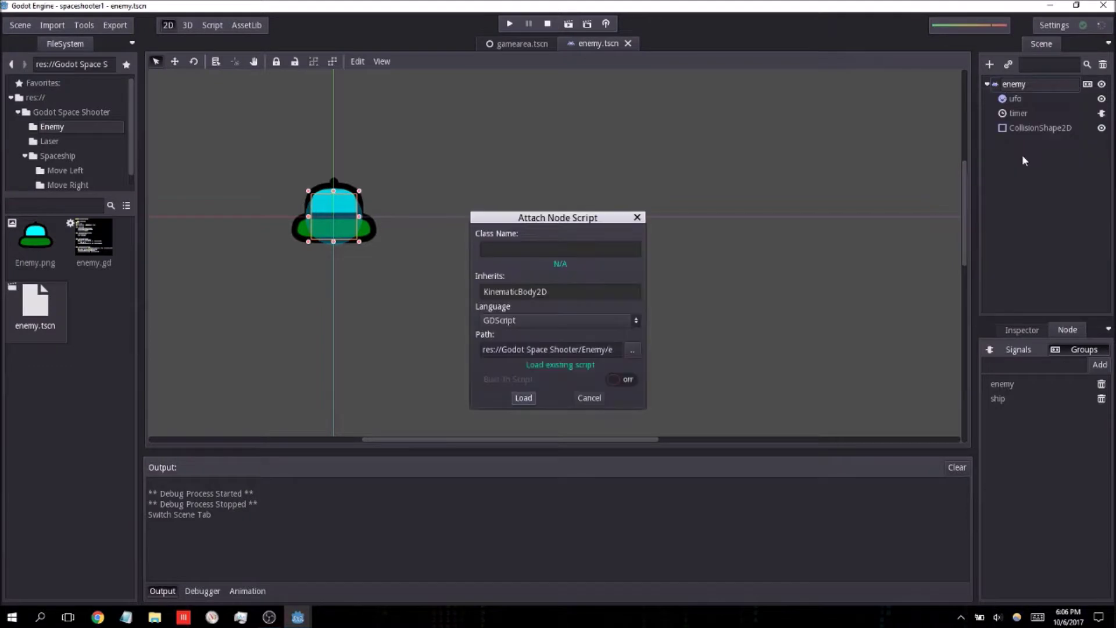
pyautogui.click(629, 350)
pyautogui.doubleClick(251, 152)
pyautogui.doubleClick(251, 152)
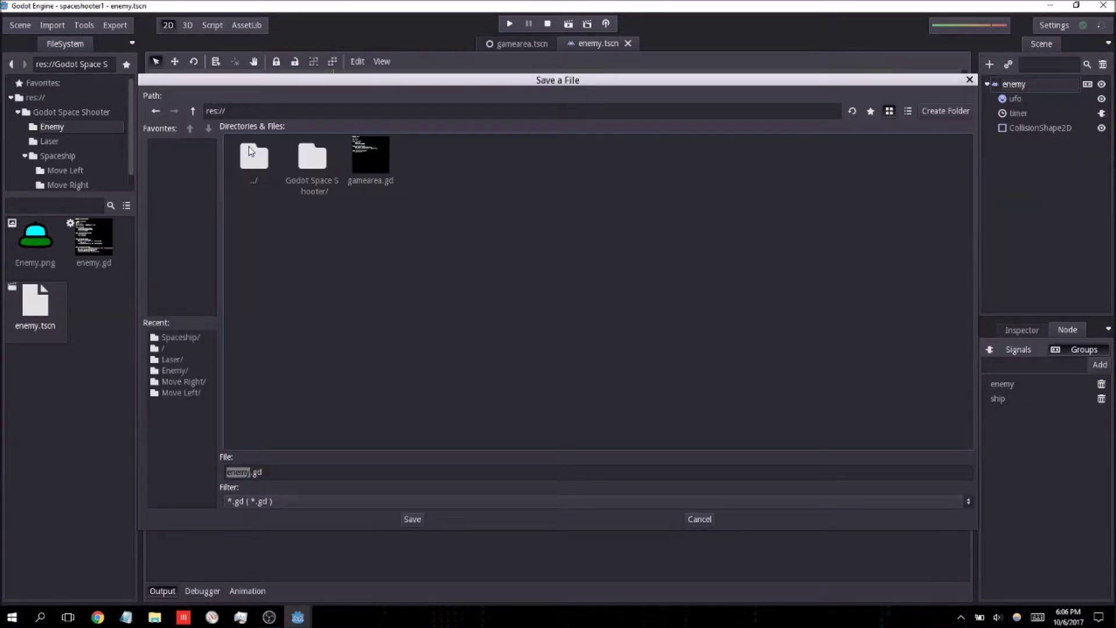
pyautogui.doubleClick(312, 157)
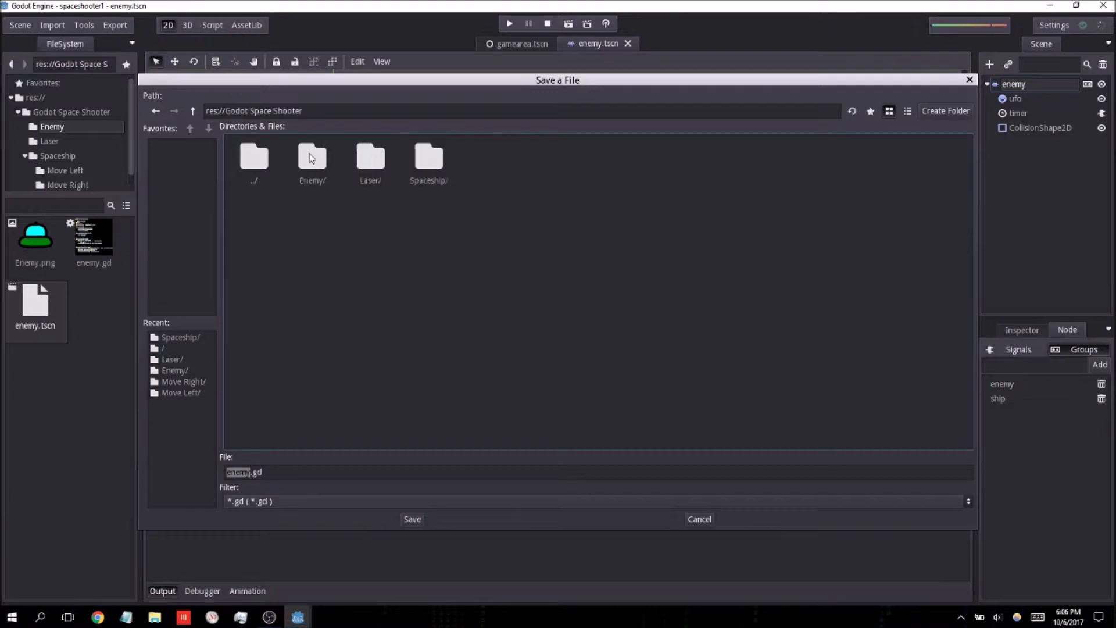
pyautogui.doubleClick(305, 160)
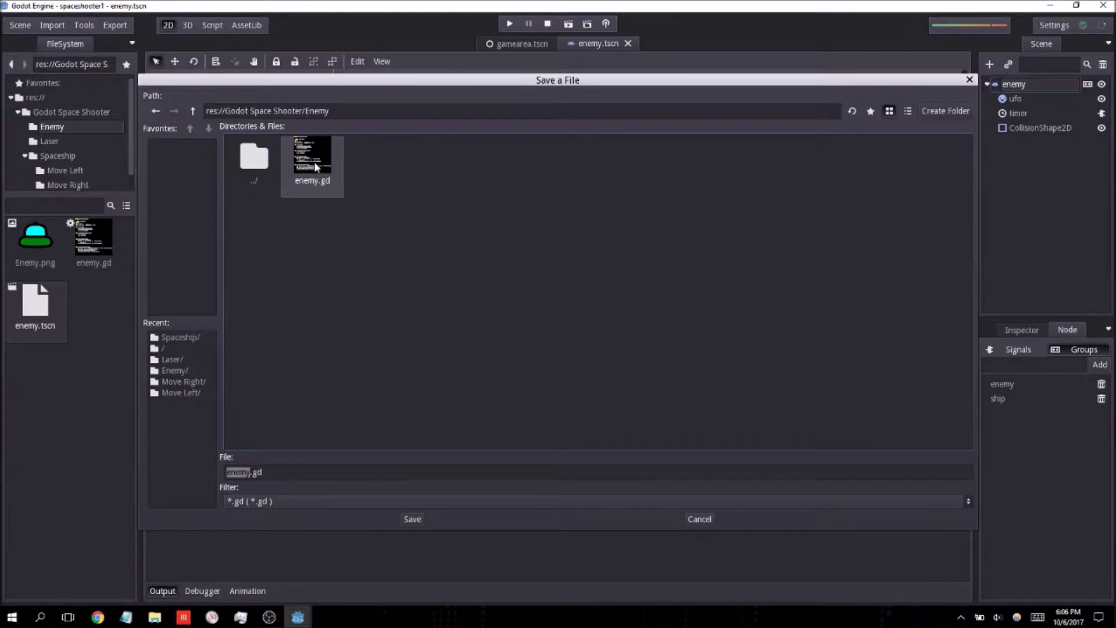
pyautogui.doubleClick(315, 167)
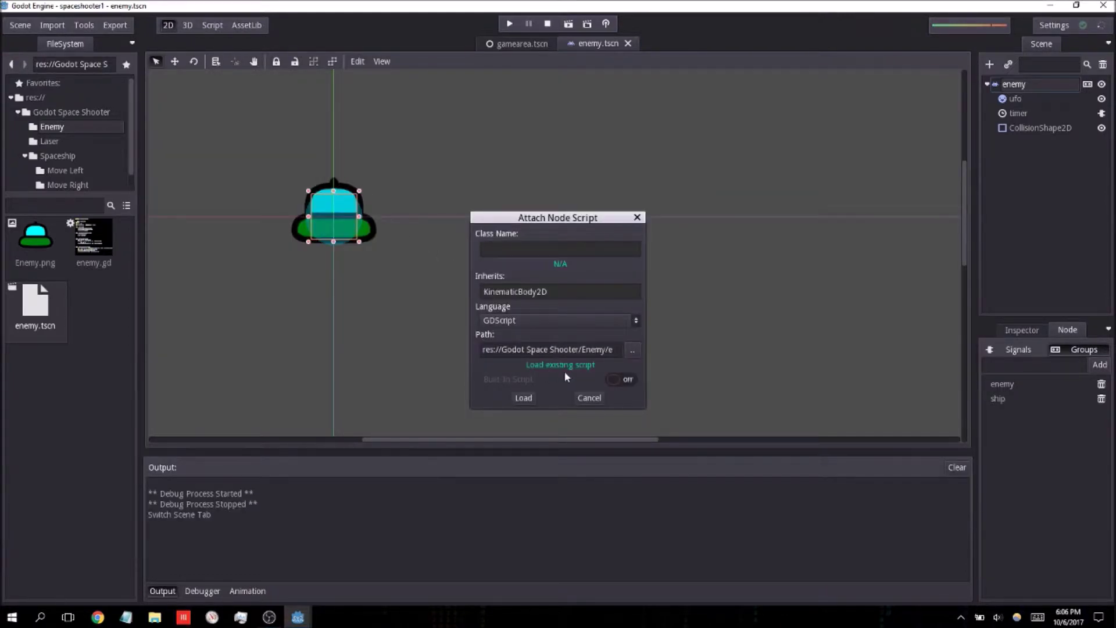
pyautogui.click(523, 397)
pyautogui.scroll(-5, 499, 261)
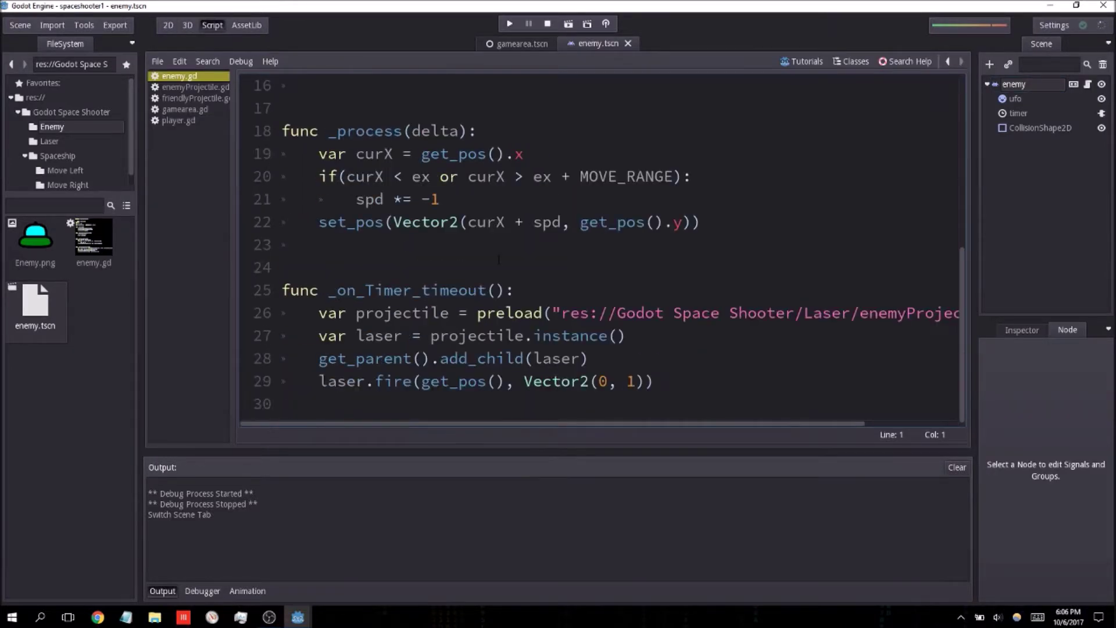
pyautogui.scroll(5, 498, 259)
# Step: Close the enemy.tscn and gamearea.tscn tabs, select the project folder, and check the Settings menu
pyautogui.click(627, 43)
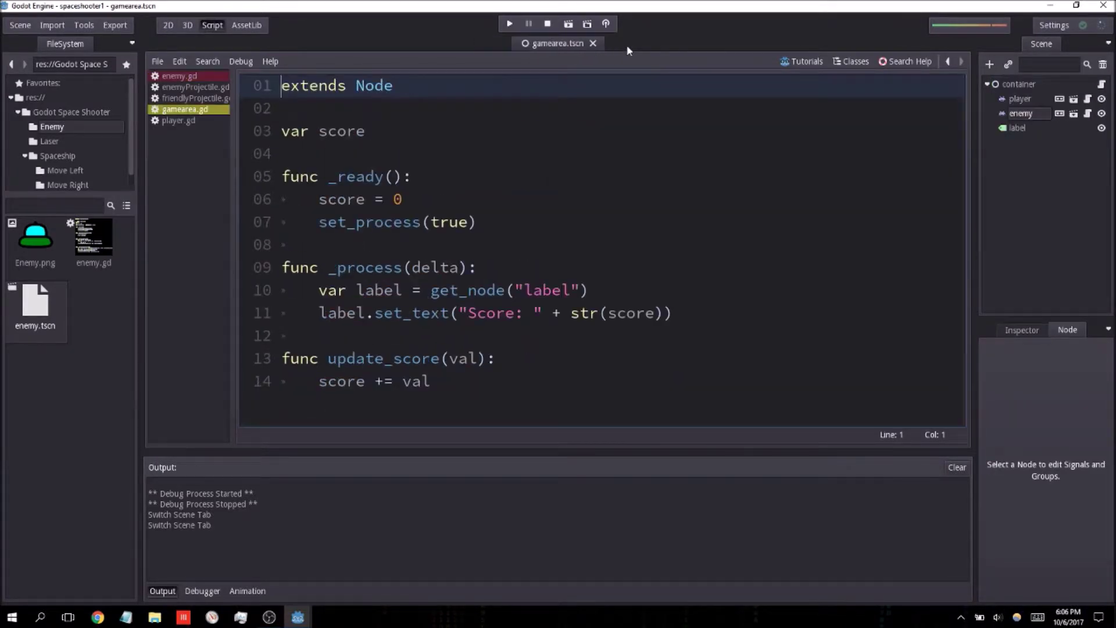
pyautogui.click(592, 43)
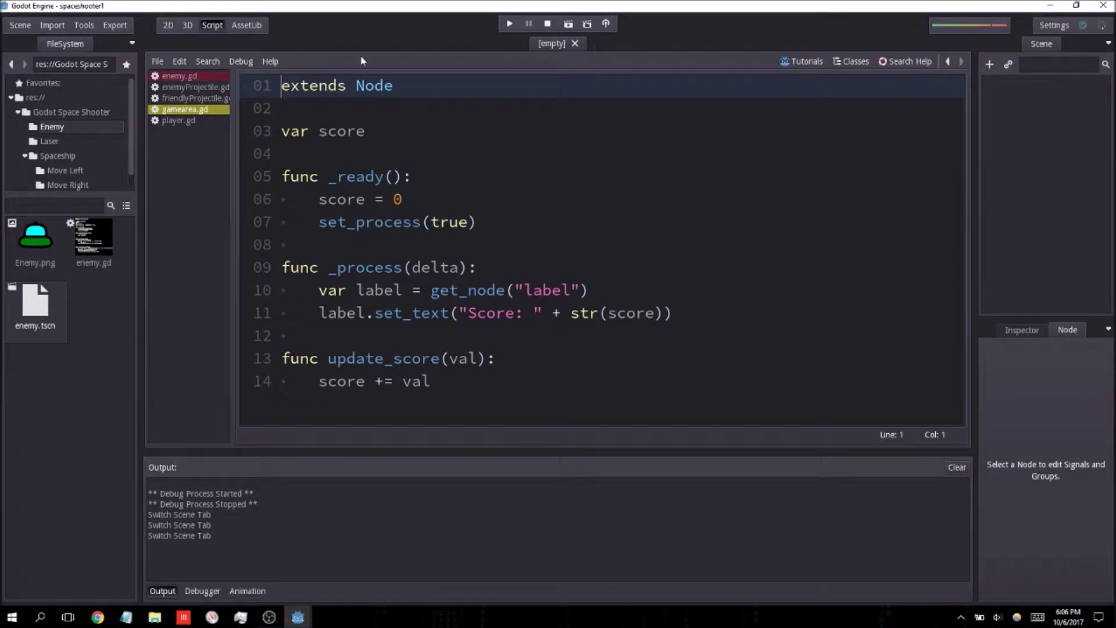
pyautogui.click(169, 26)
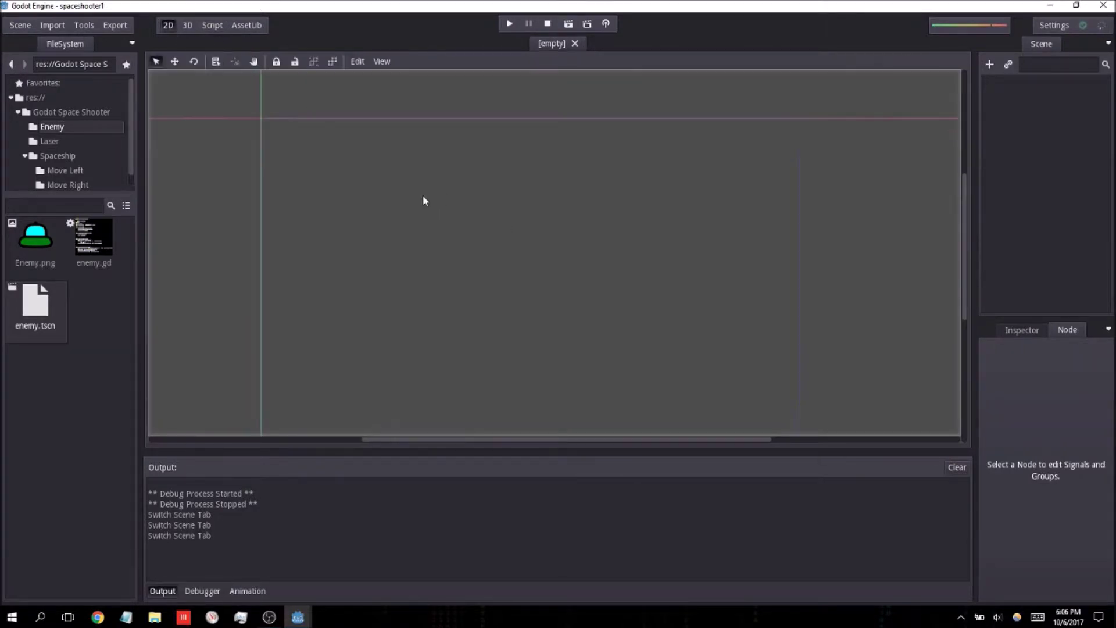
pyautogui.click(58, 112)
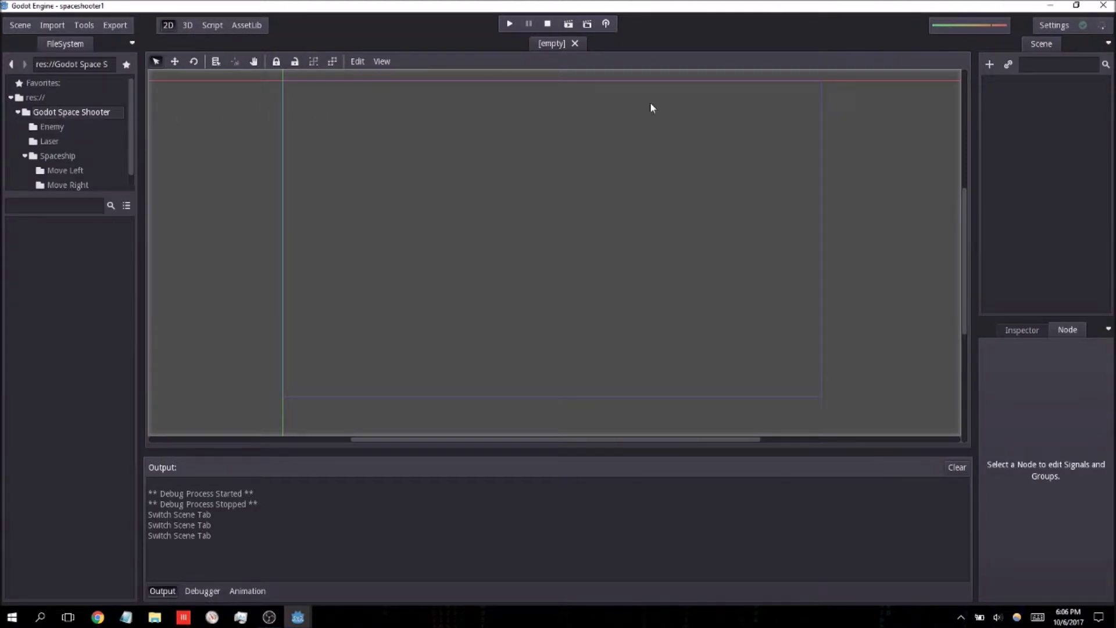
pyautogui.click(1061, 26)
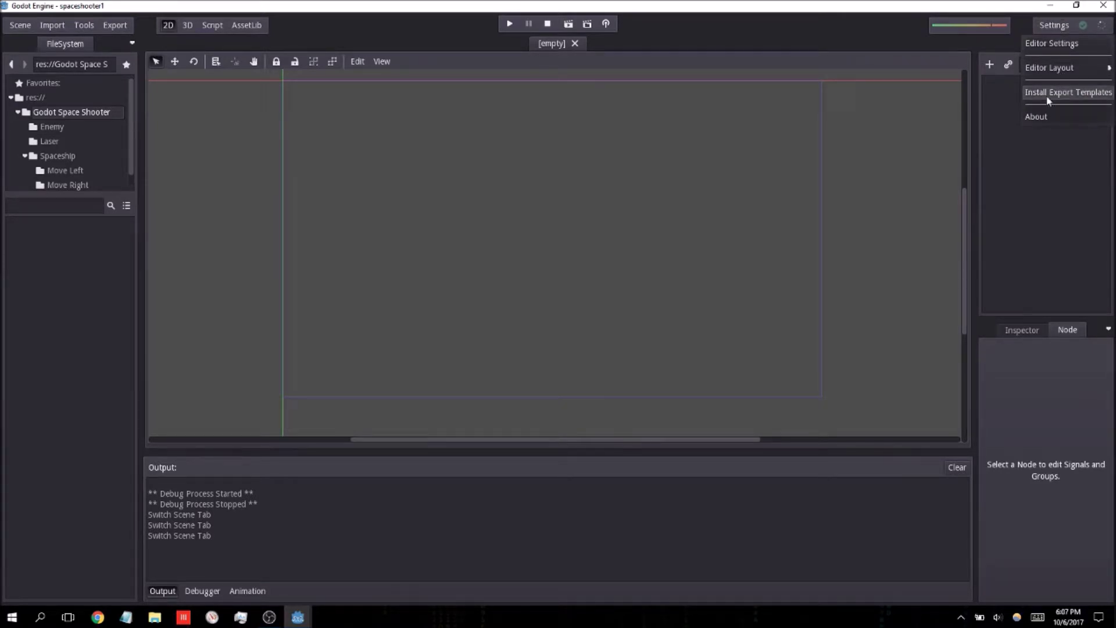
pyautogui.click(97, 616)
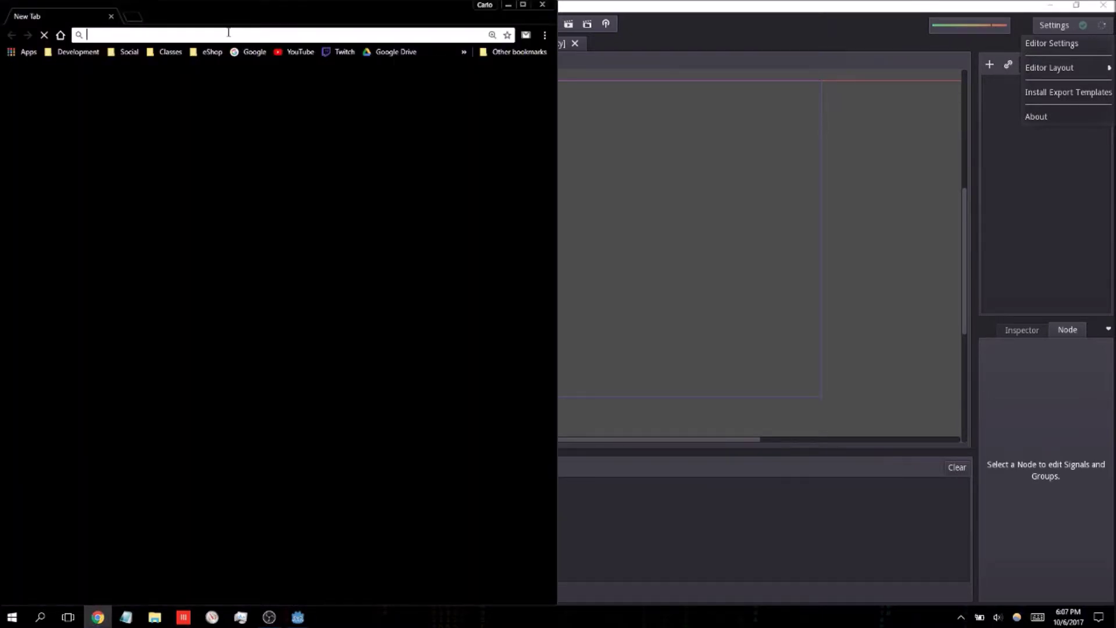
# Step: Search 'godot downloads' and locate the 2.1.4-stable Export Templates on godotengine.org's download page
pyautogui.write('godot downloads')
pyautogui.press('Return')
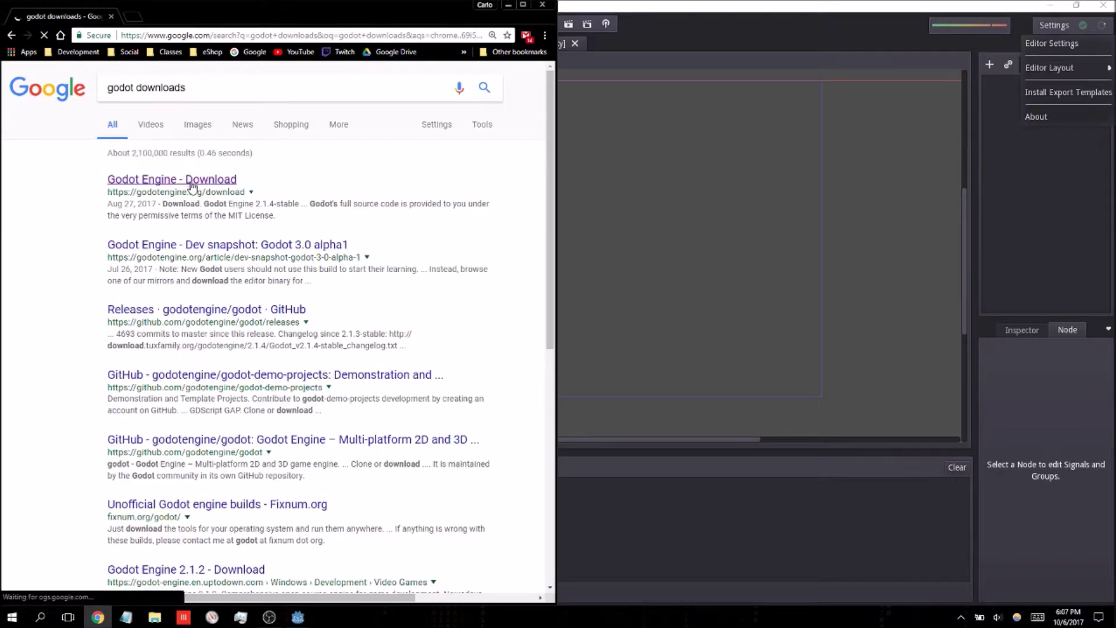
pyautogui.click(194, 181)
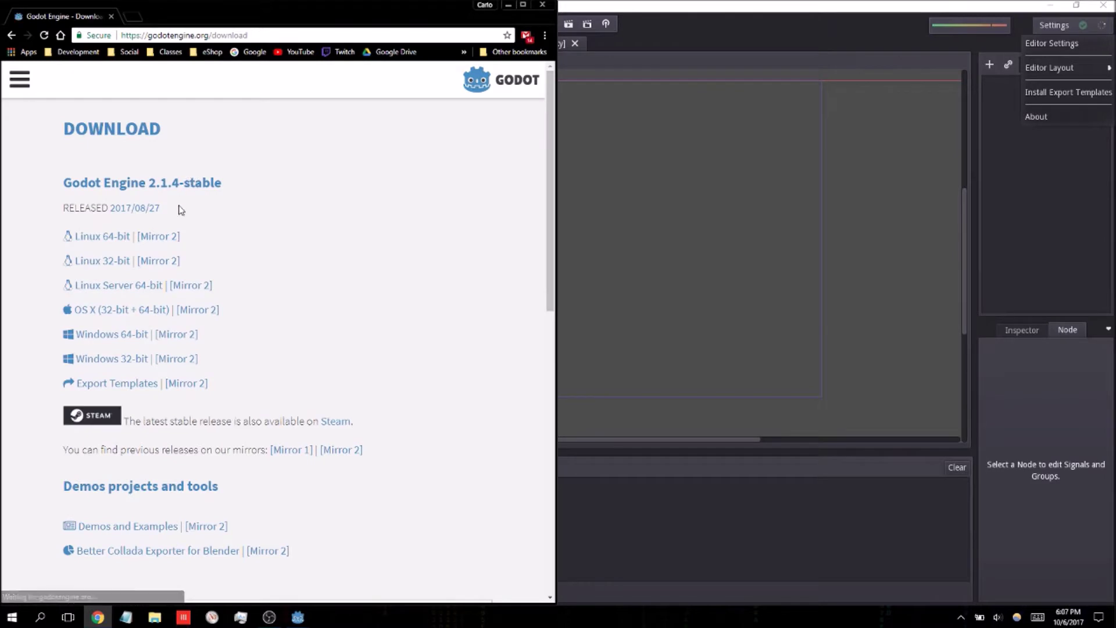
pyautogui.scroll(-1, 182, 209)
pyautogui.moveTo(222, 333); pyautogui.dragTo(55, 333)
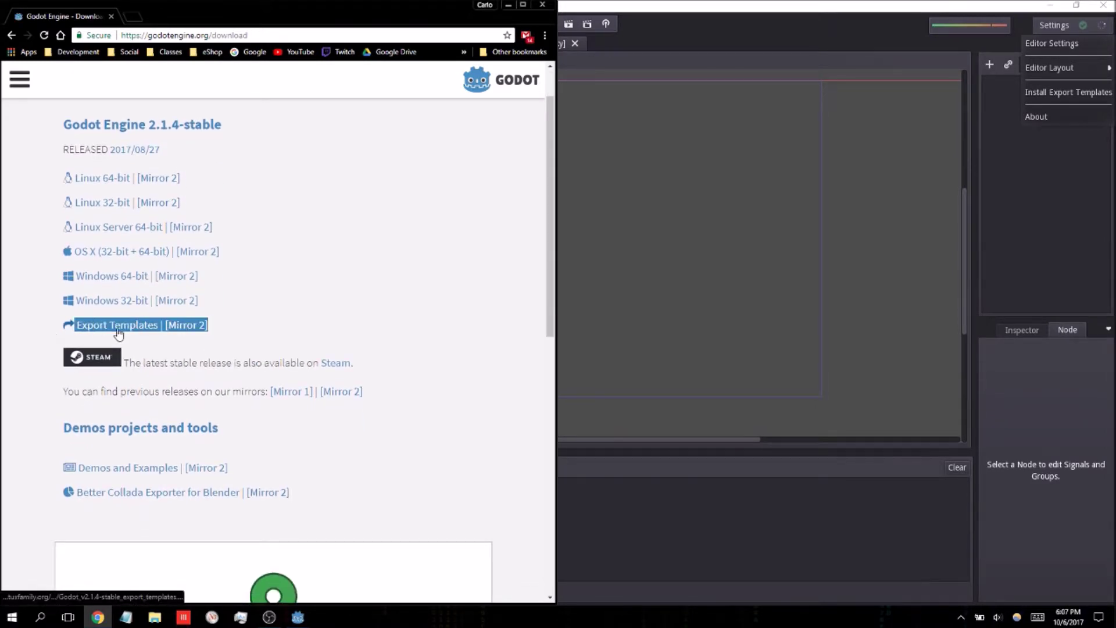
pyautogui.click(239, 326)
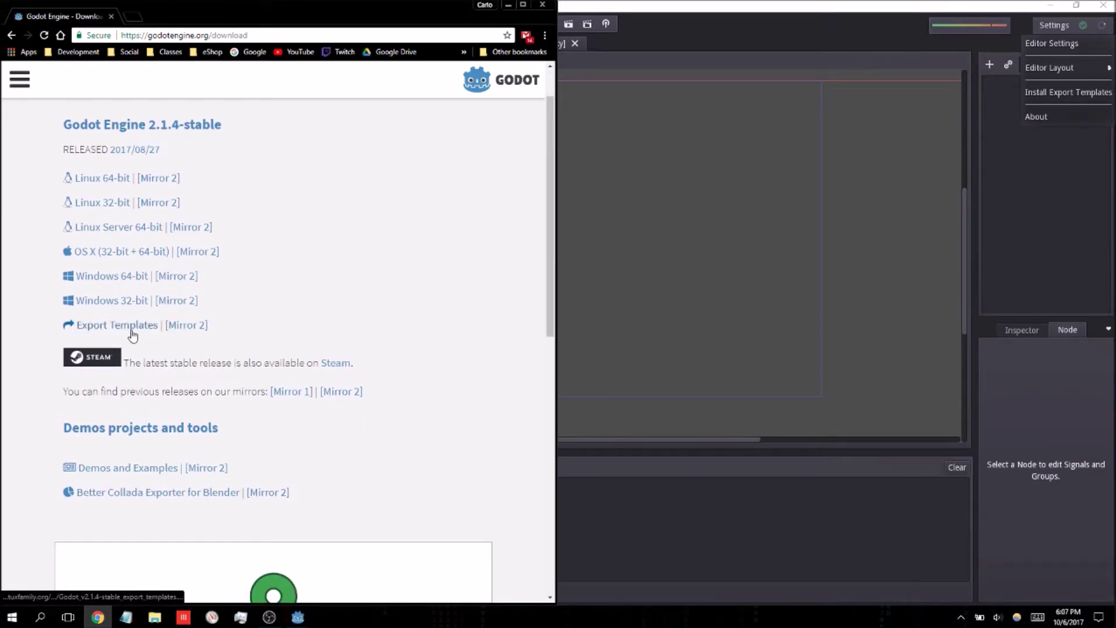
pyautogui.click(827, 7)
# Step: Install the export templates from Godot_v2.1.4-stable_export_templates.tpz in C:/Users/carlo/Downloads
pyautogui.click(1044, 93)
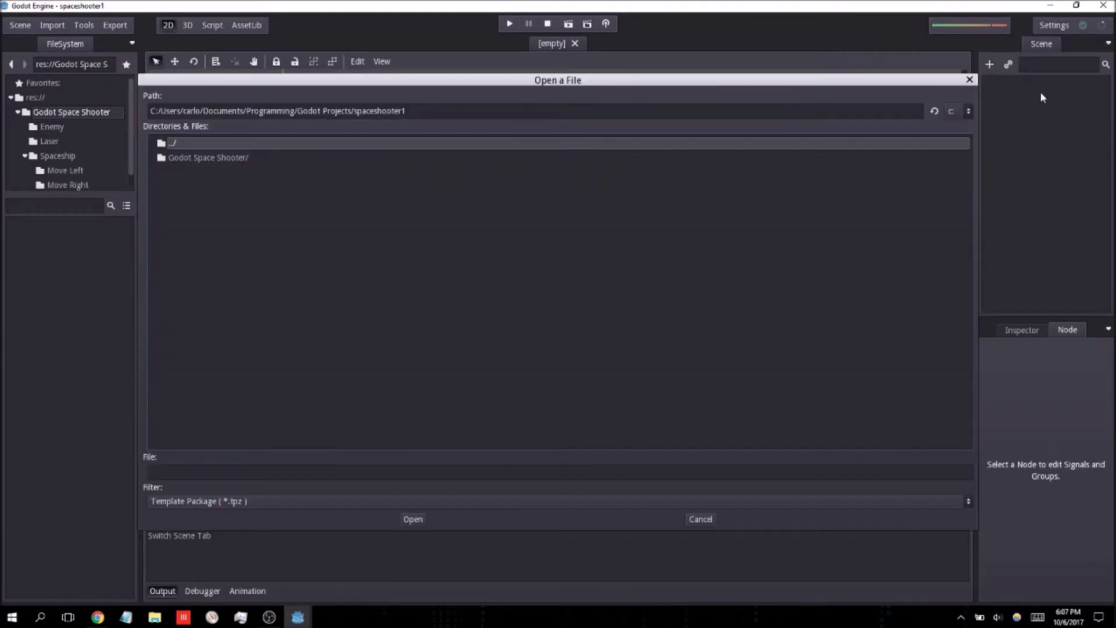
pyautogui.doubleClick(170, 143)
pyautogui.doubleClick(170, 143)
pyautogui.doubleClick(170, 143)
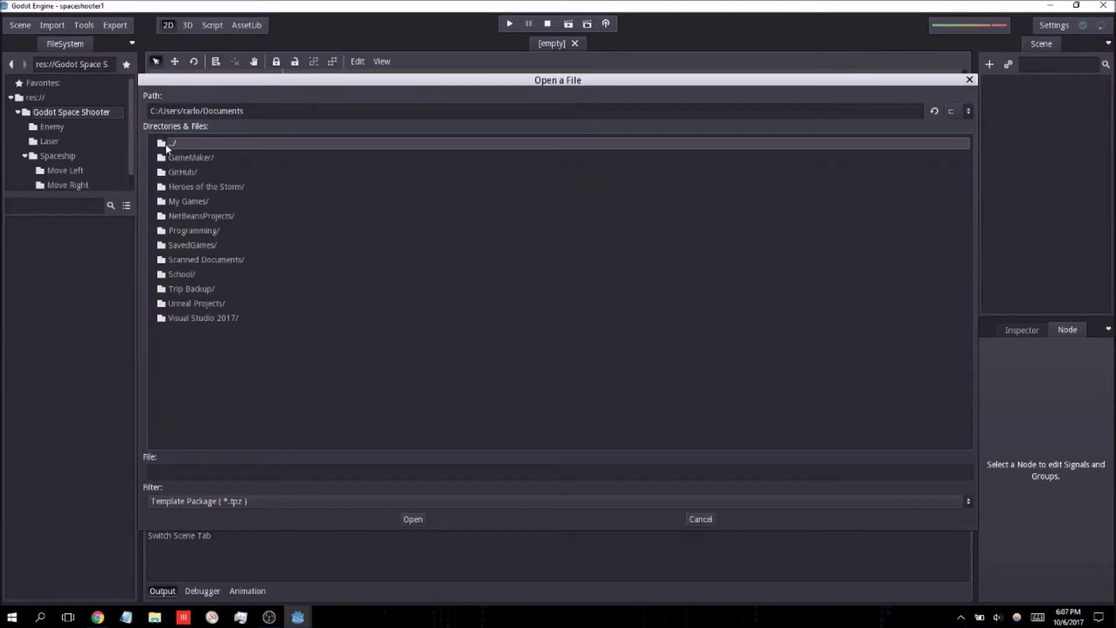
pyautogui.doubleClick(170, 143)
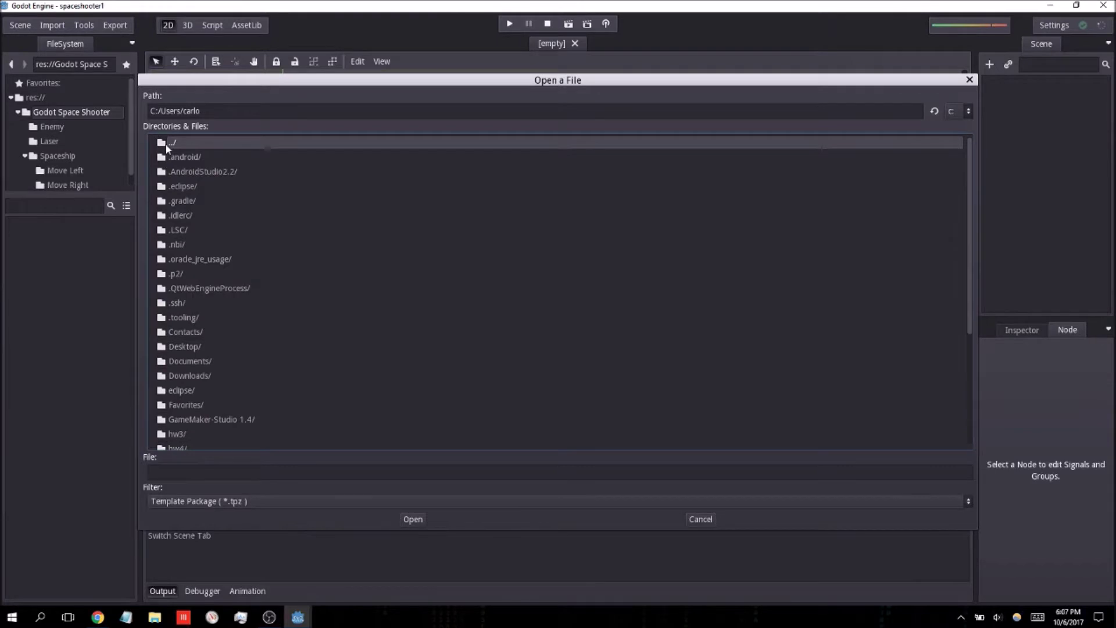
pyautogui.doubleClick(200, 374)
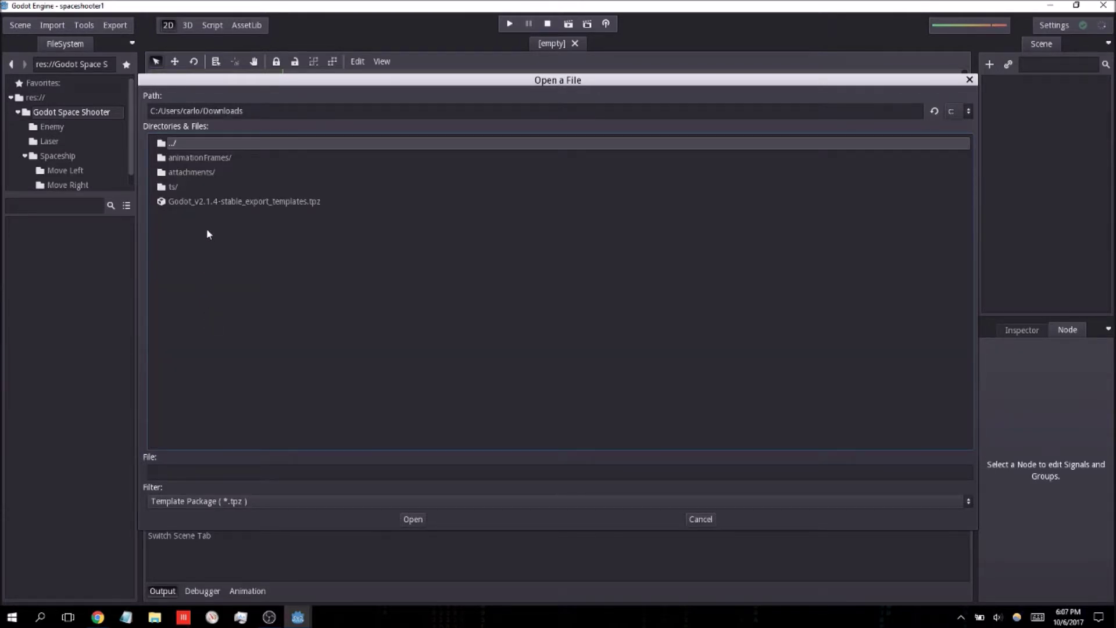
pyautogui.doubleClick(232, 201)
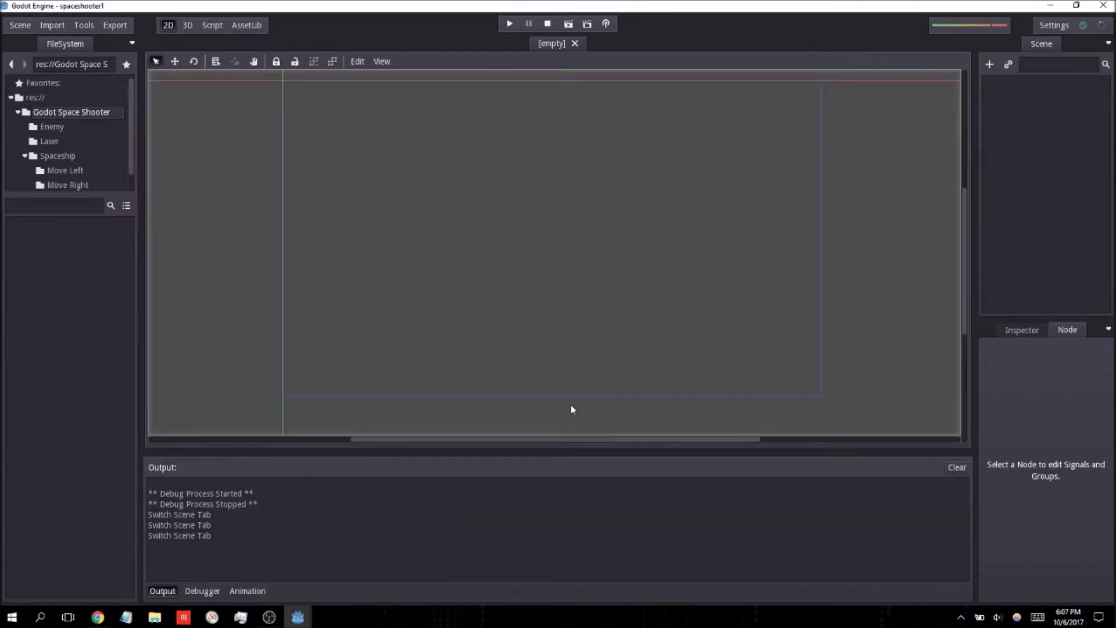
pyautogui.moveTo(314, 249); pyautogui.dragTo(346, 266, button='middle')
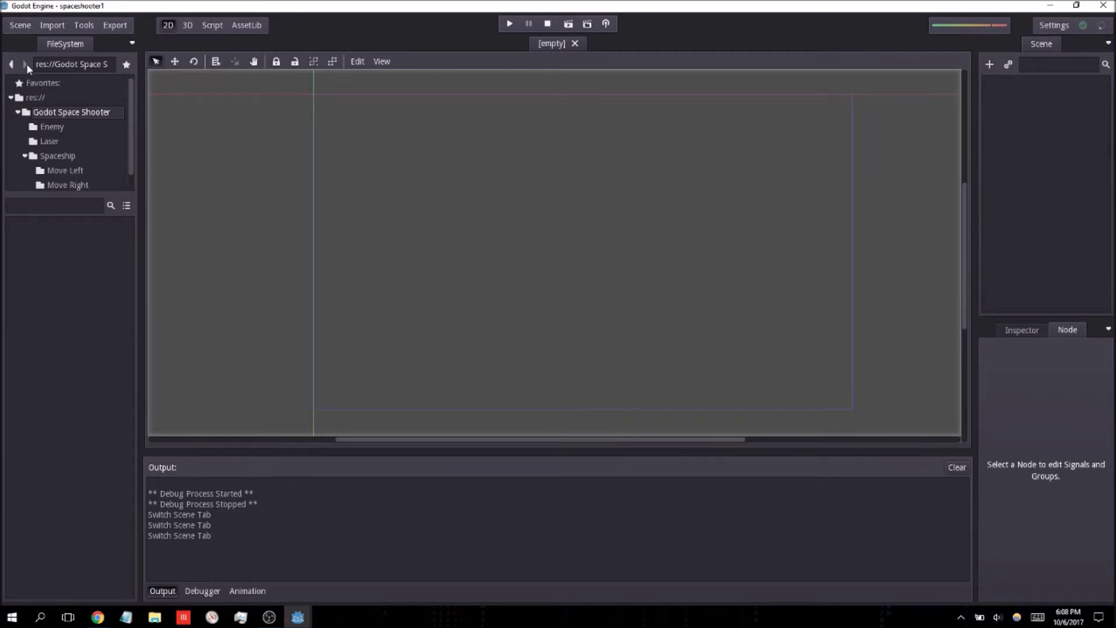
# Step: In Project Export Settings, select the Windows Desktop target with Debugging Enabled turned off
pyautogui.click(21, 25)
pyautogui.click(296, 20)
pyautogui.click(110, 25)
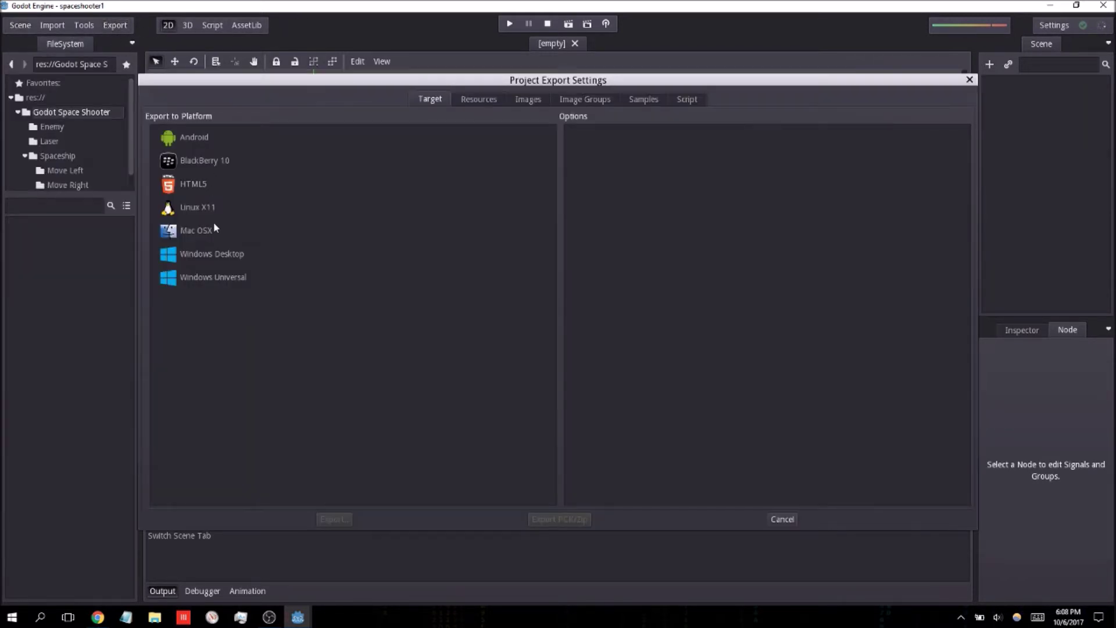
pyautogui.click(216, 254)
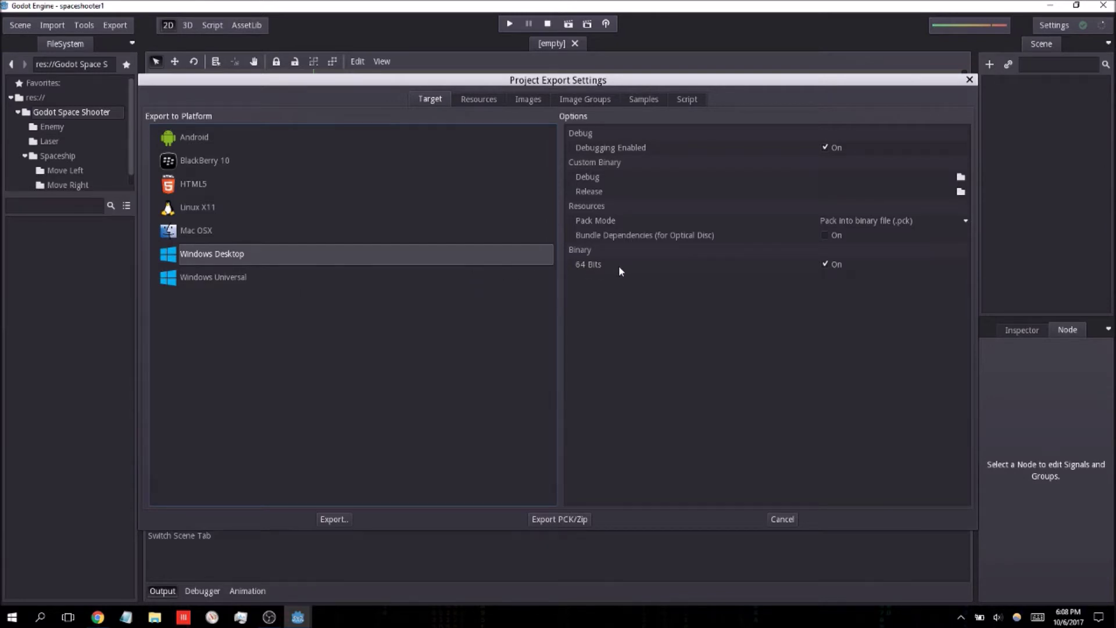
pyautogui.click(825, 148)
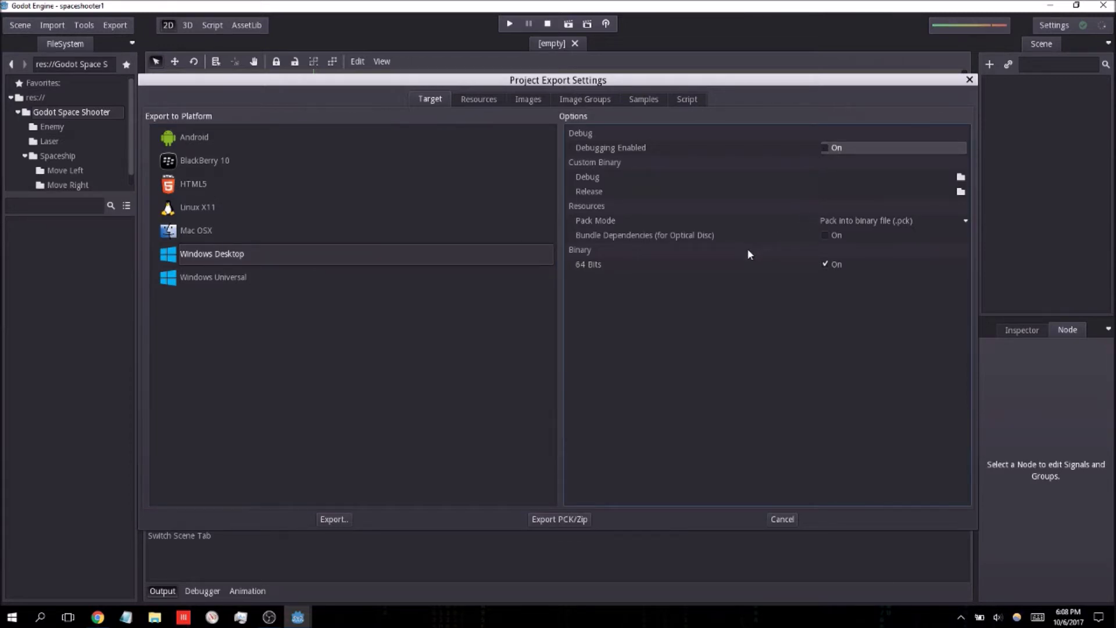
# Step: Export the build as spaceshooter.exe into the Programming folder
pyautogui.click(335, 521)
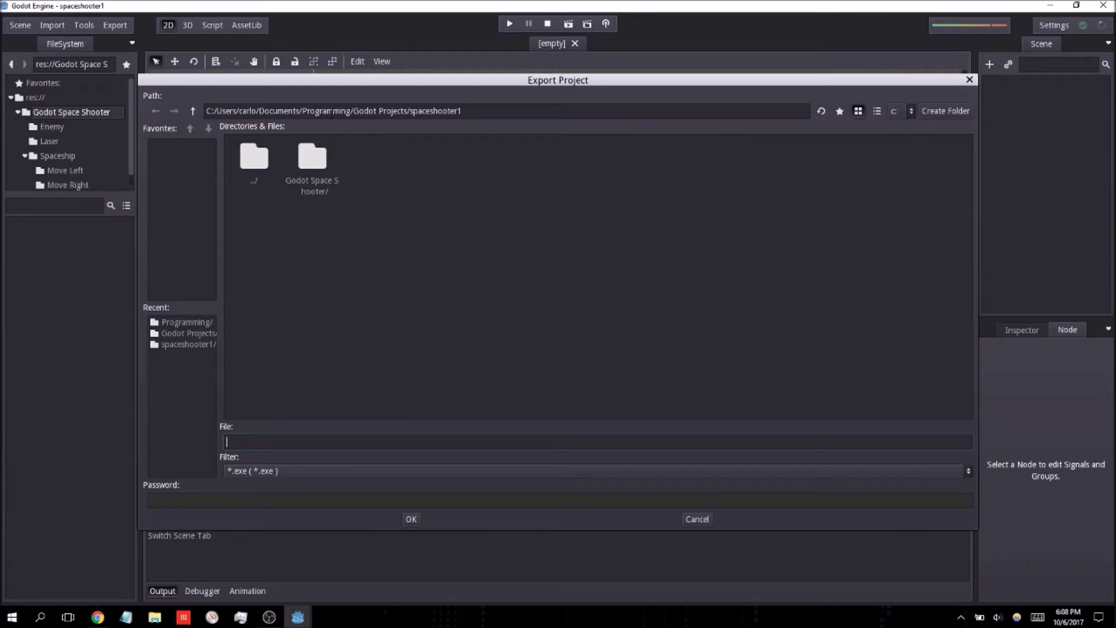
pyautogui.doubleClick(244, 165)
pyautogui.doubleClick(244, 164)
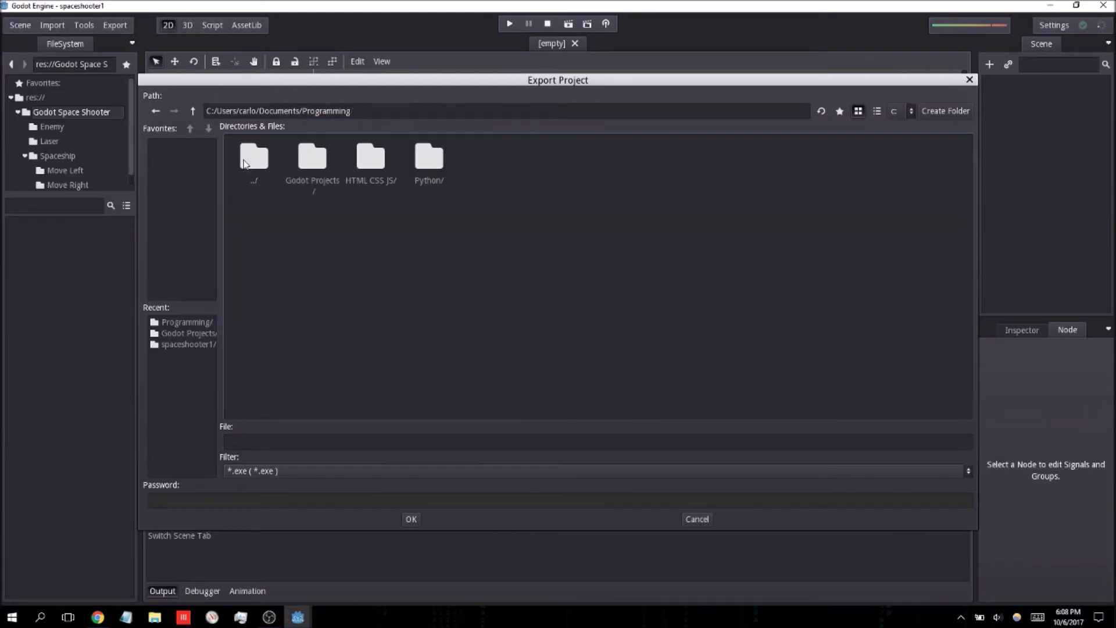
pyautogui.click(281, 444)
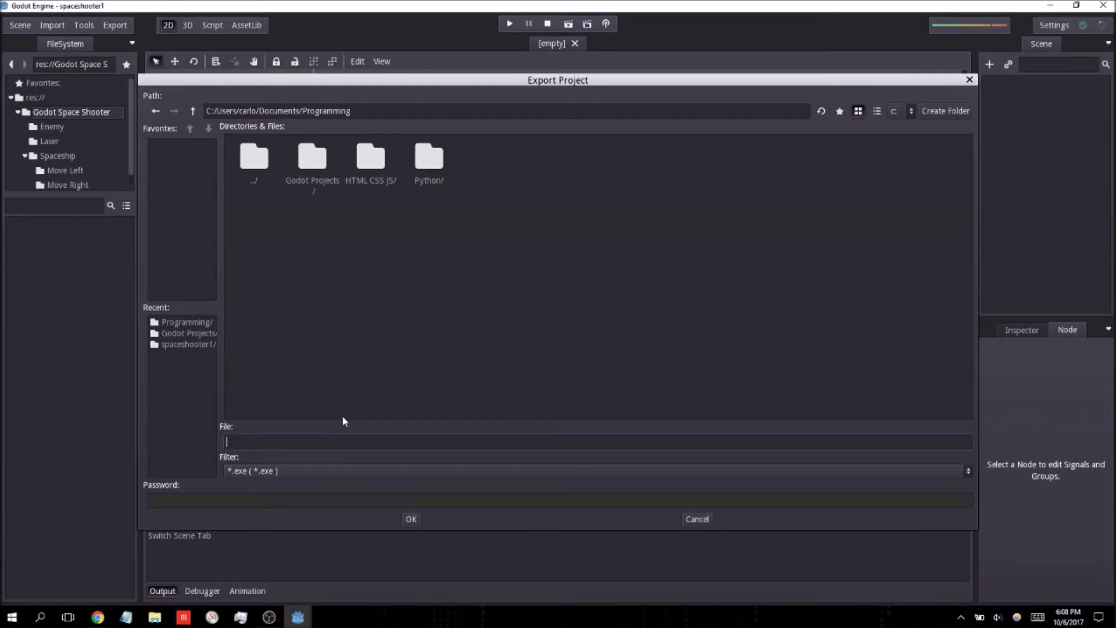
pyautogui.write('spaceshoot')
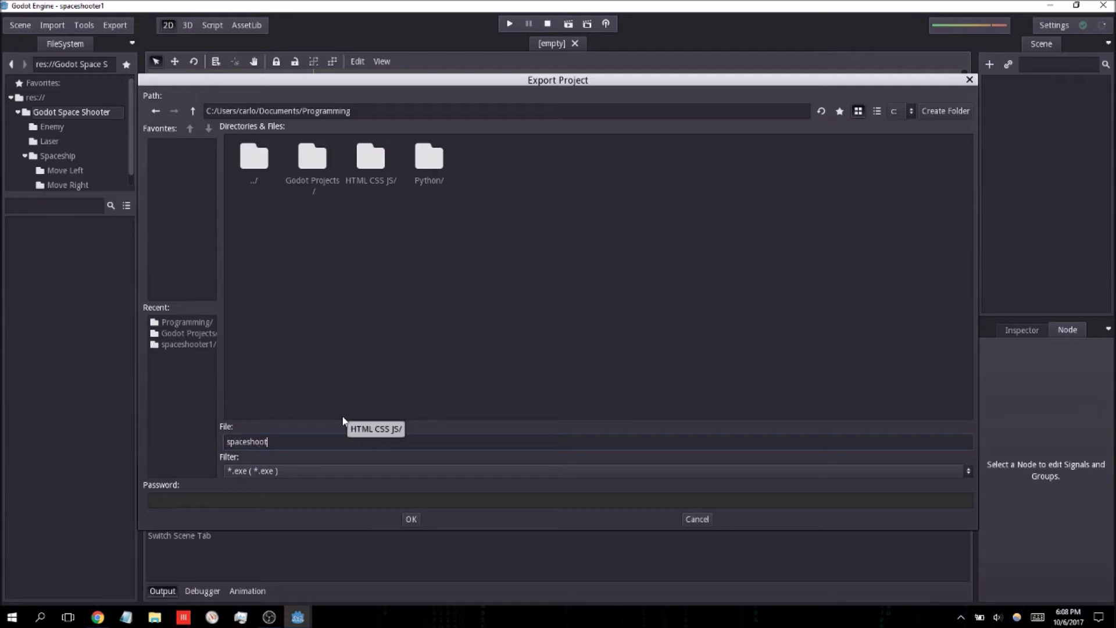
pyautogui.write('er')
pyautogui.click(410, 519)
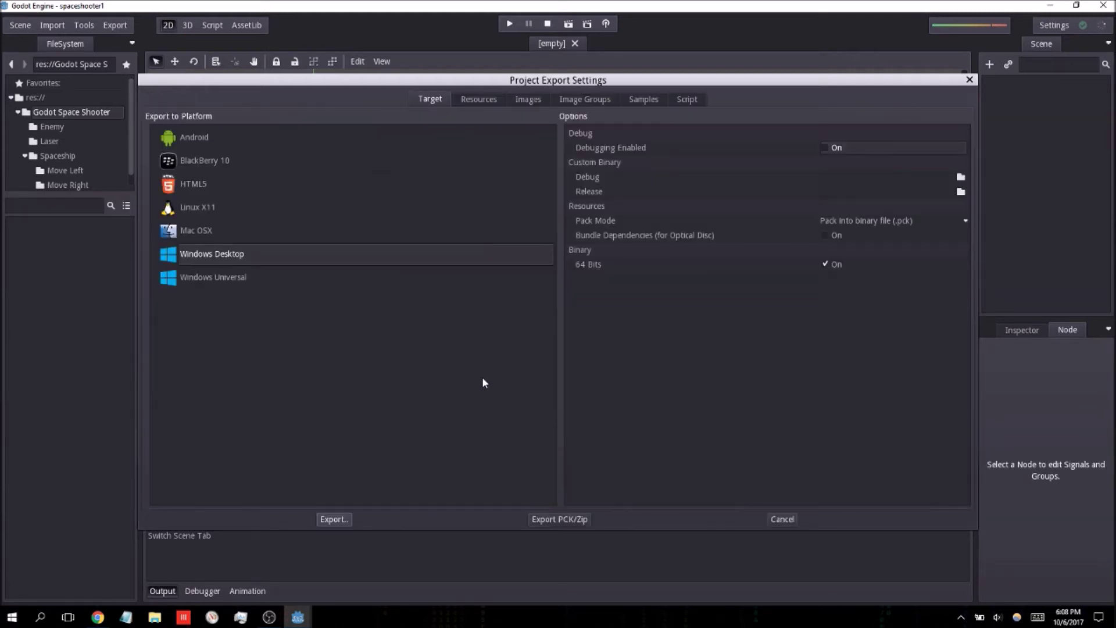
# Step: Close the export settings and launch spaceshooter.exe from Documents > Programming in File Explorer
pyautogui.click(780, 519)
pyautogui.click(154, 617)
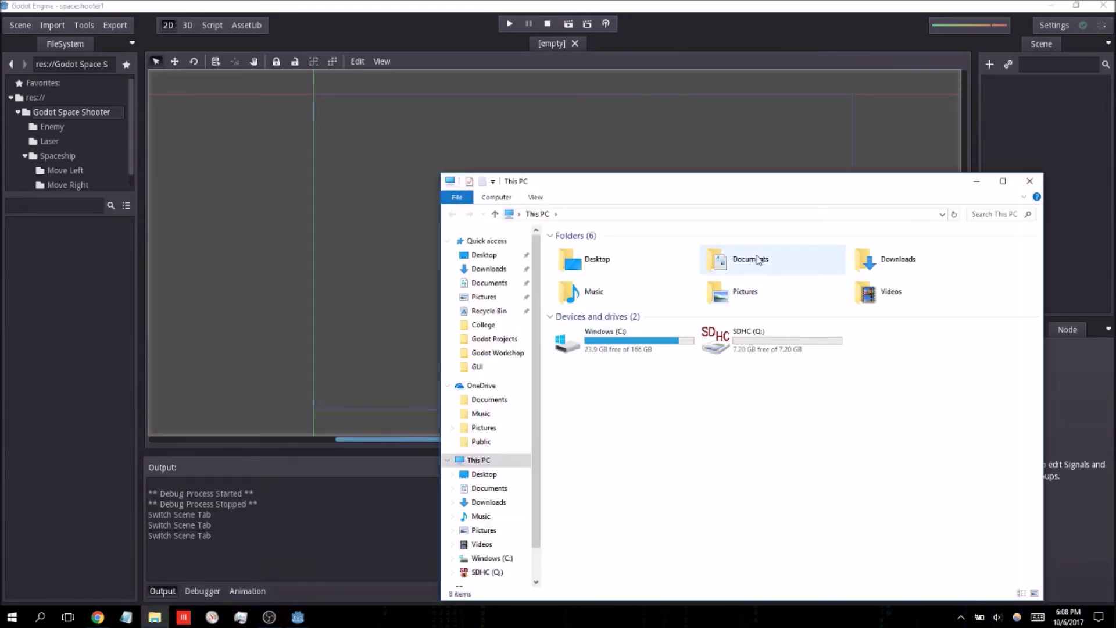
pyautogui.doubleClick(721, 259)
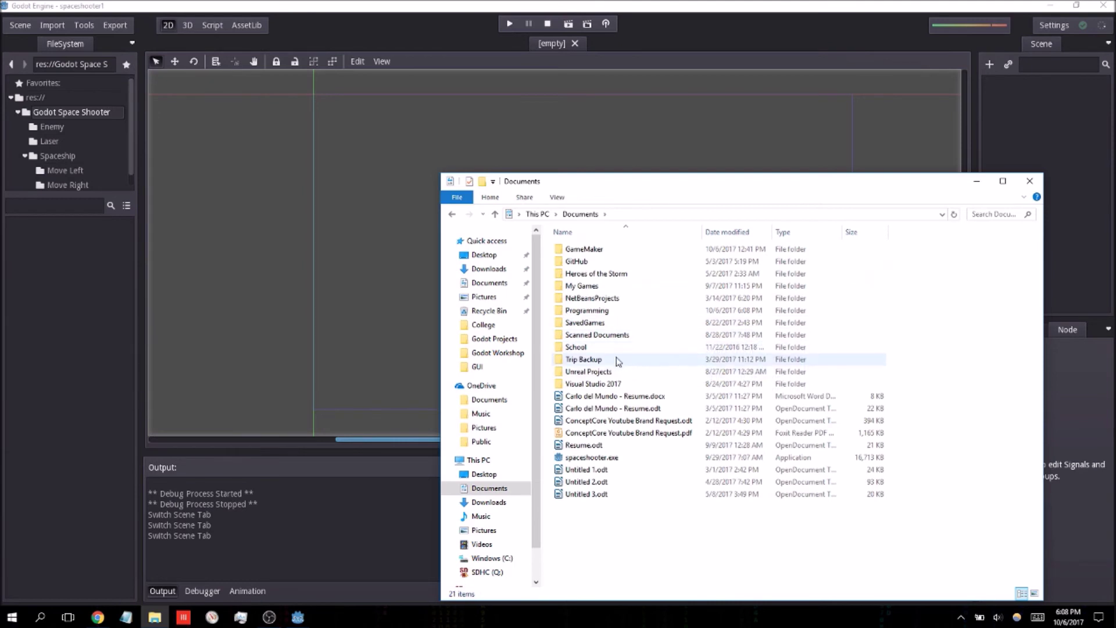
pyautogui.doubleClick(651, 310)
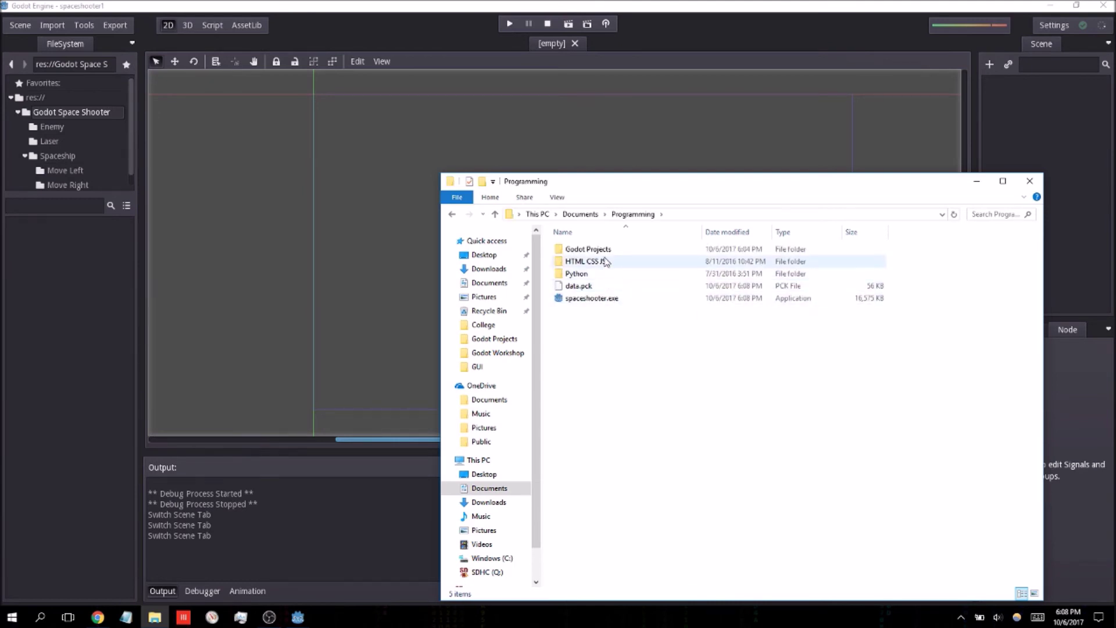
pyautogui.doubleClick(608, 299)
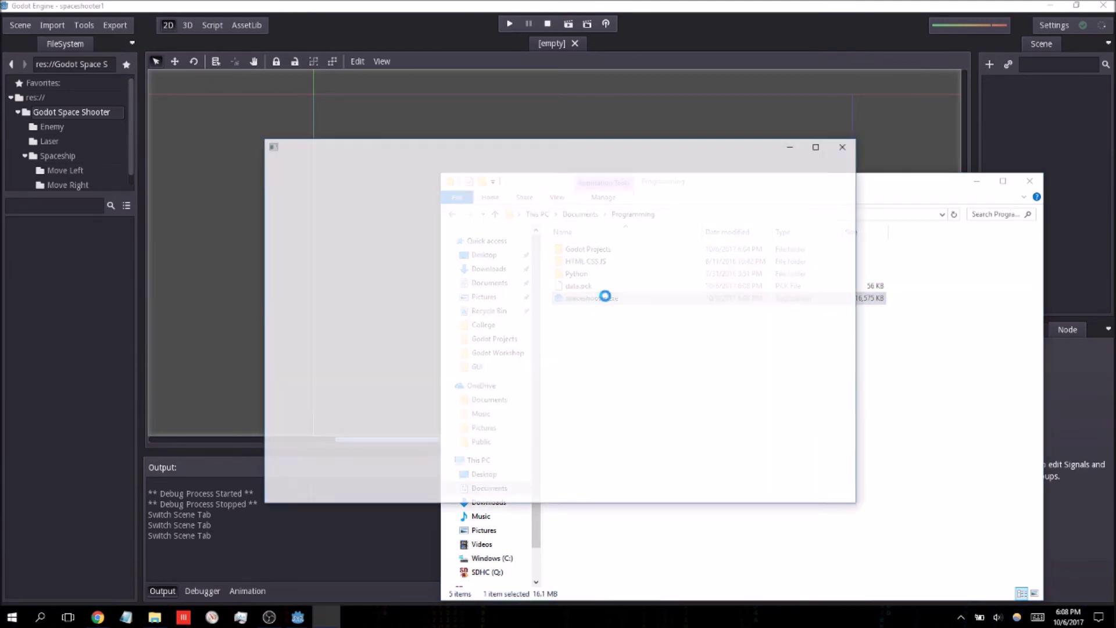
# Step: Play the game, steering with Left/Right and firing with space, then close its window
pyautogui.press('Right')
pyautogui.press('space')
pyautogui.press('Left')
pyautogui.press('Right')
pyautogui.press('space')
pyautogui.press('Left')
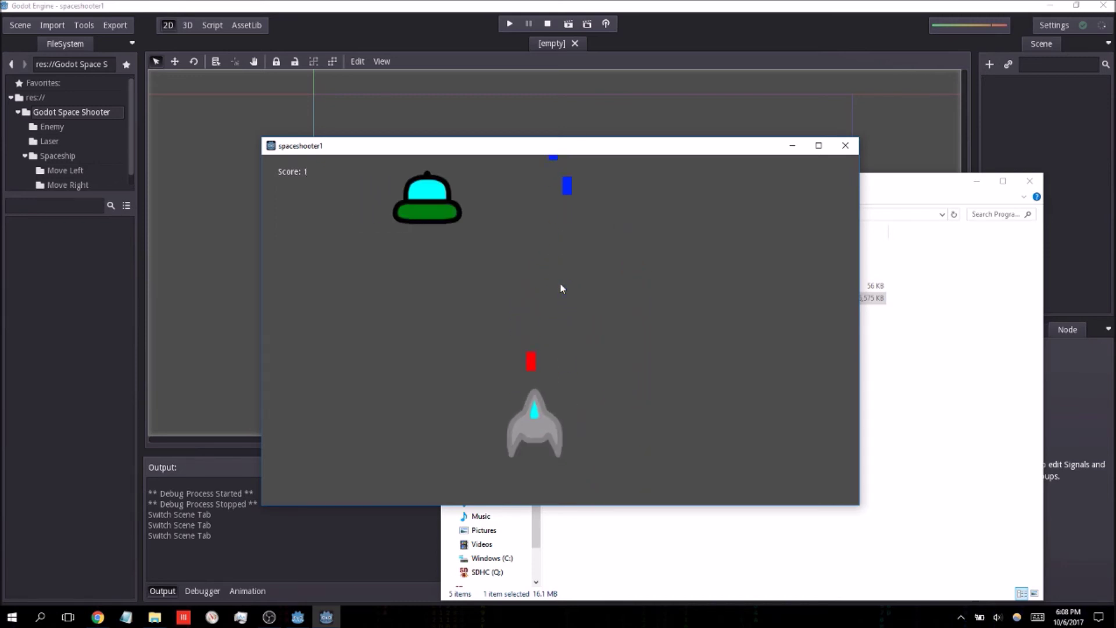
pyautogui.click(848, 148)
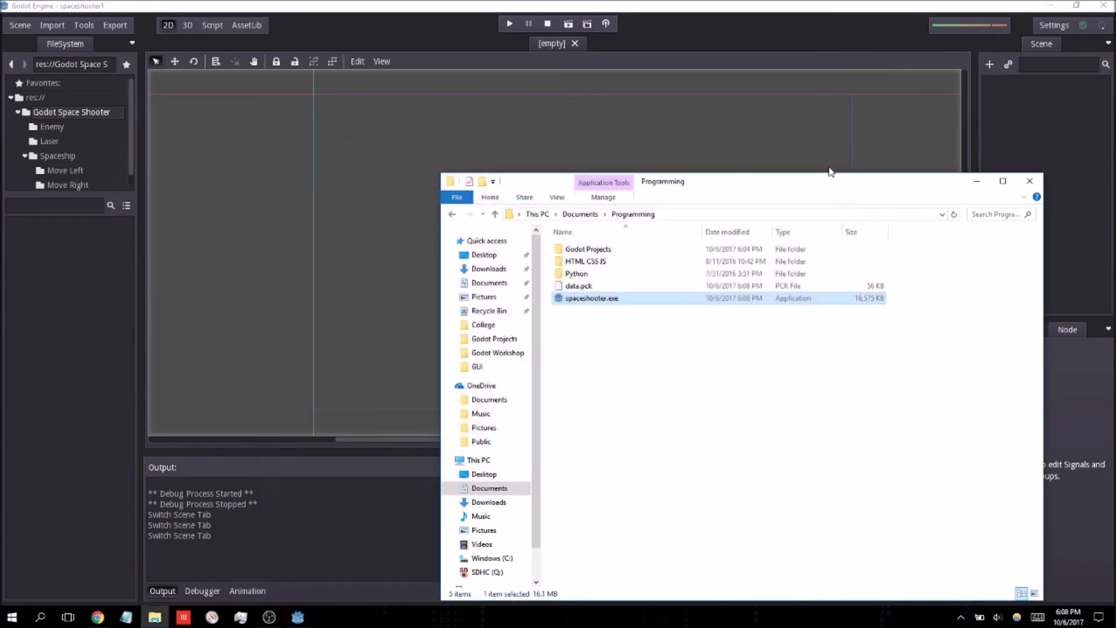